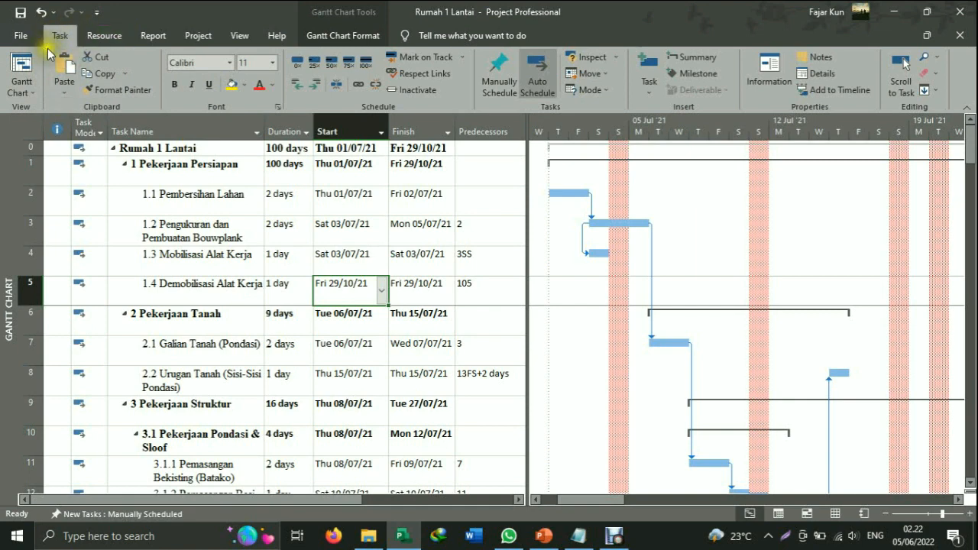
Display the Resource Sheet view and return to the Gantt Chart view
left_click(34, 95)
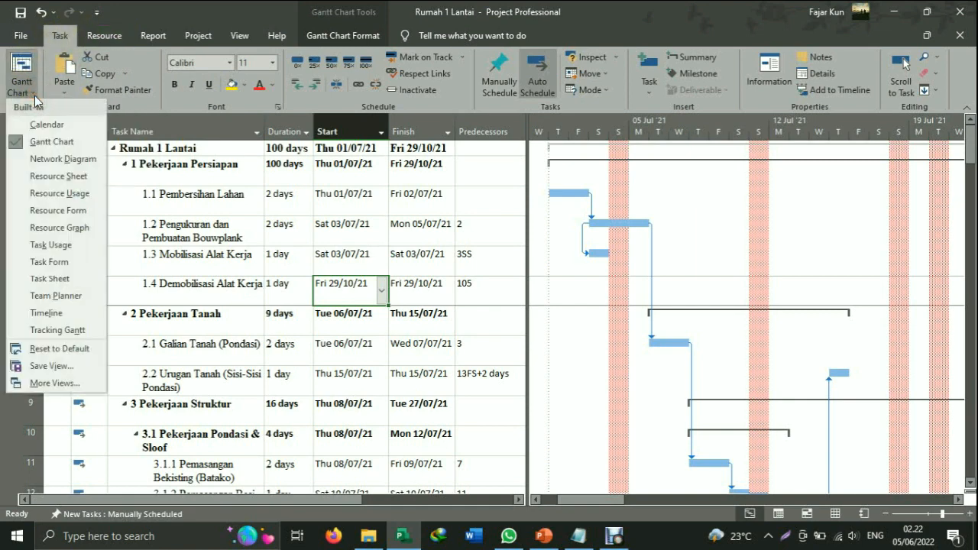
left_click(33, 93)
left_click(32, 93)
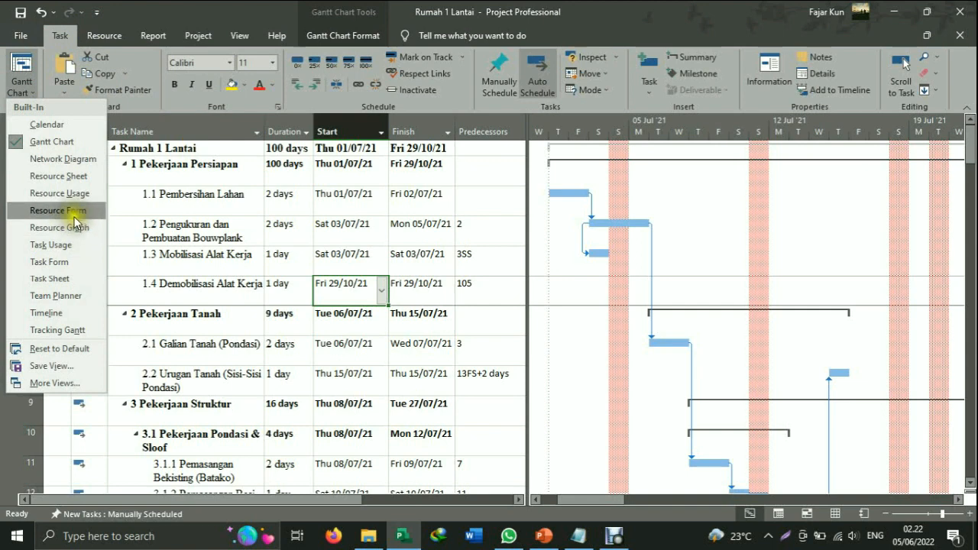
left_click(76, 180)
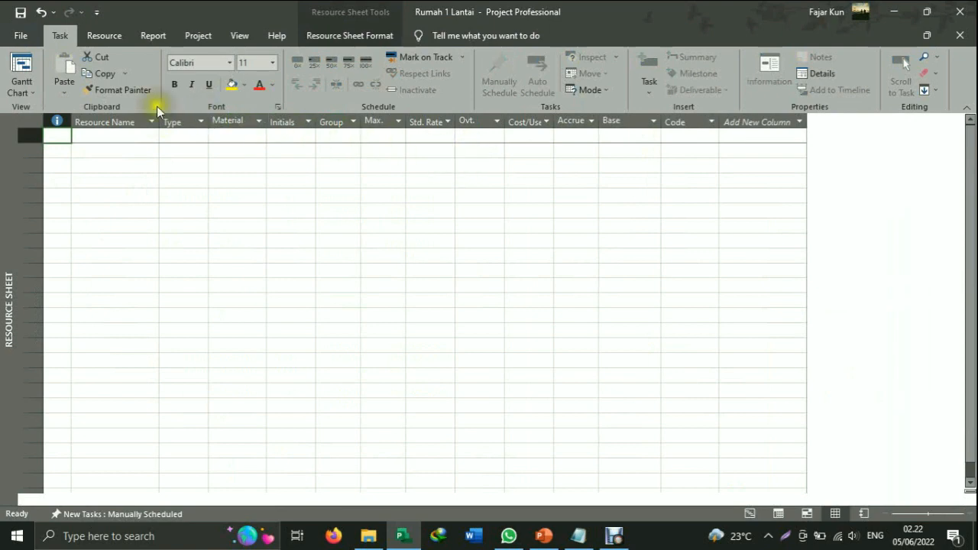
left_click(21, 73)
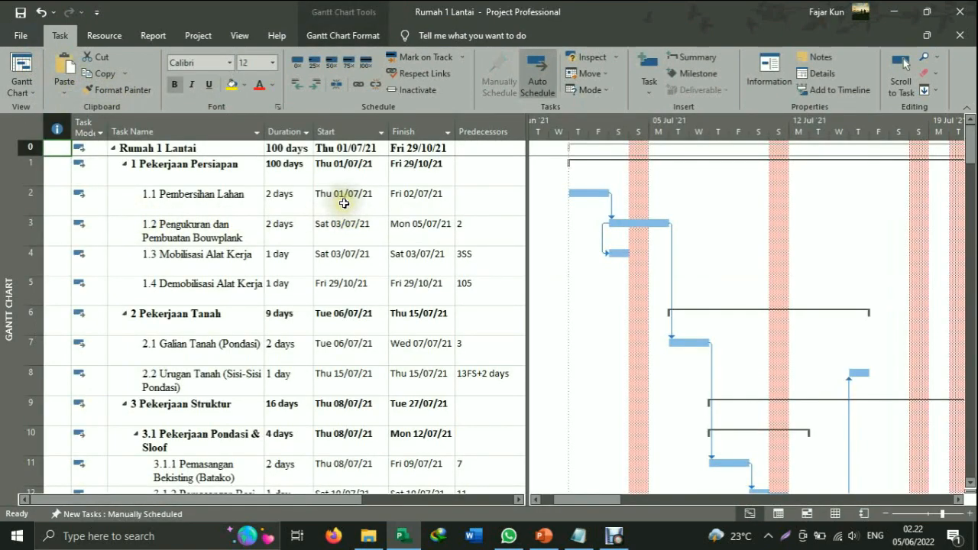
Open the Resource Sheet view and add a resource named "a" in the first row
left_click(241, 36)
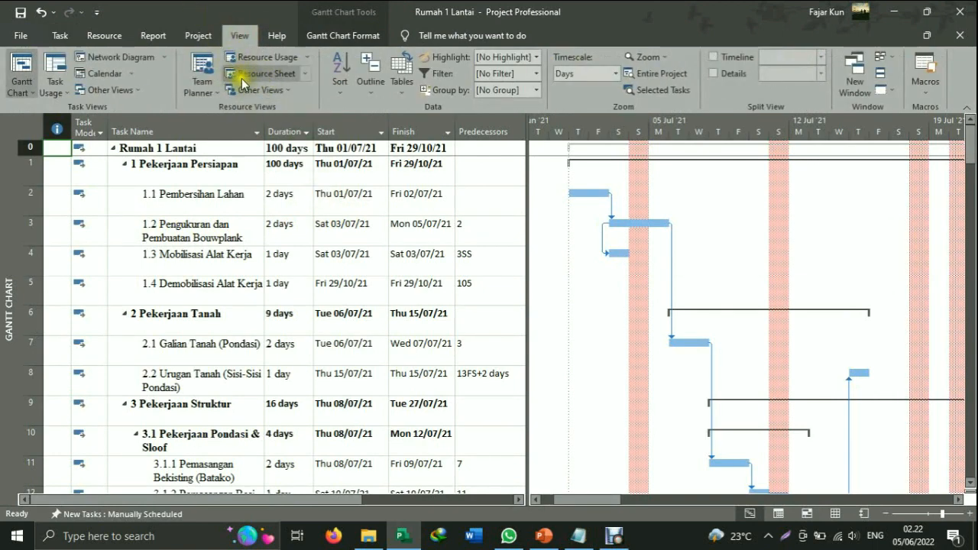
left_click(260, 73)
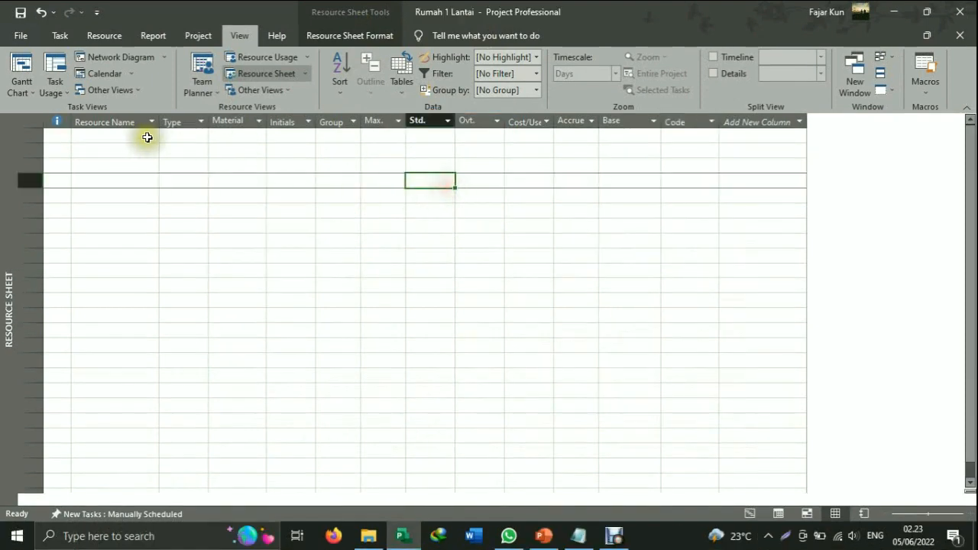
left_click(144, 136)
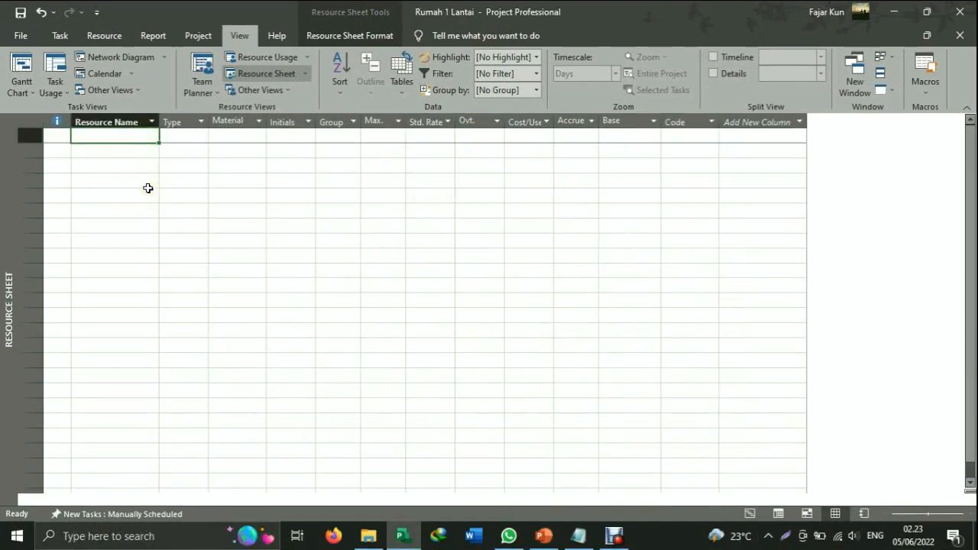
type("a")
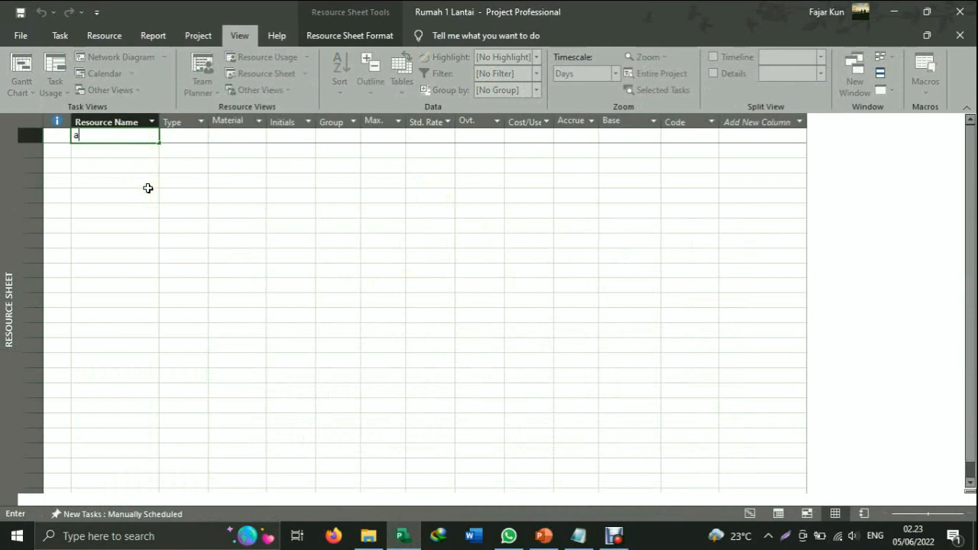
key("Return")
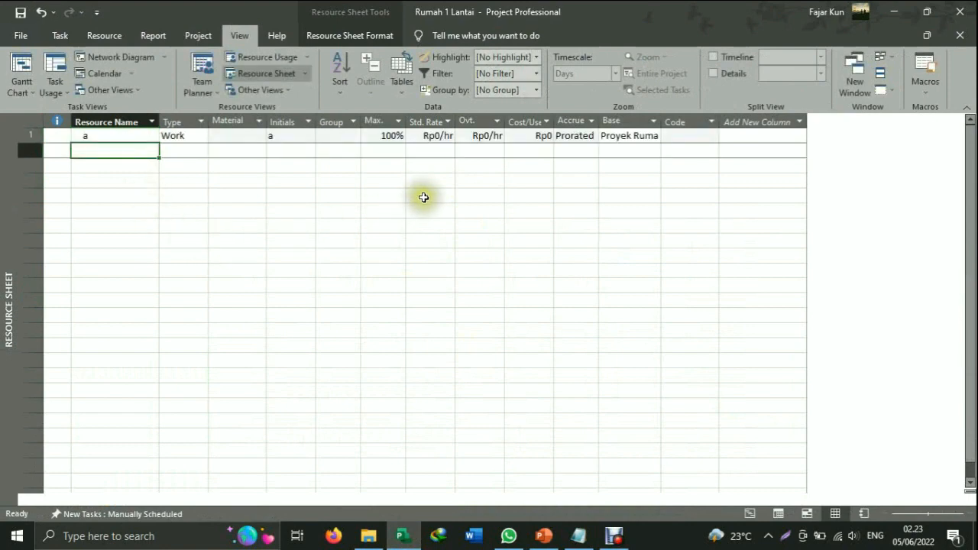
Choose Work as the type of resource "a"
left_click(199, 135)
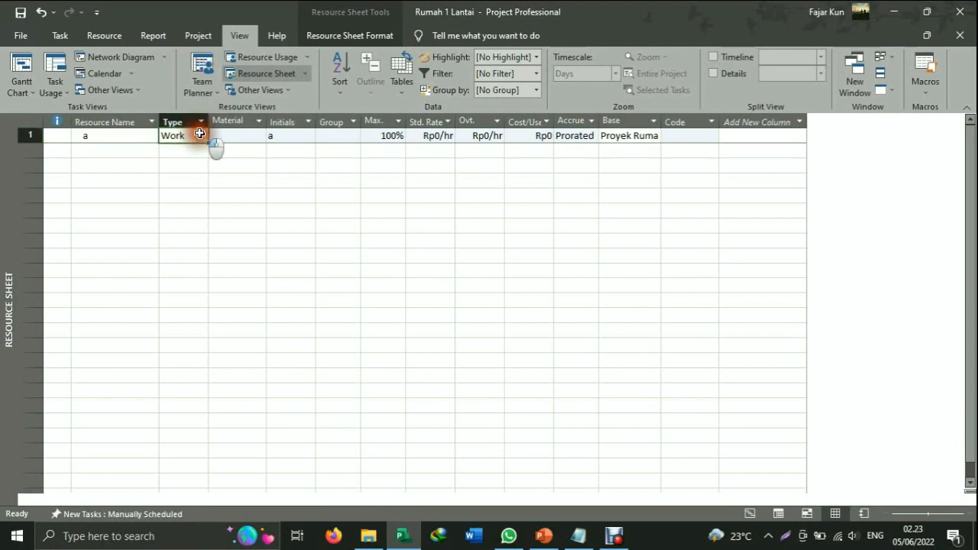
left_click(202, 135)
left_click(188, 149)
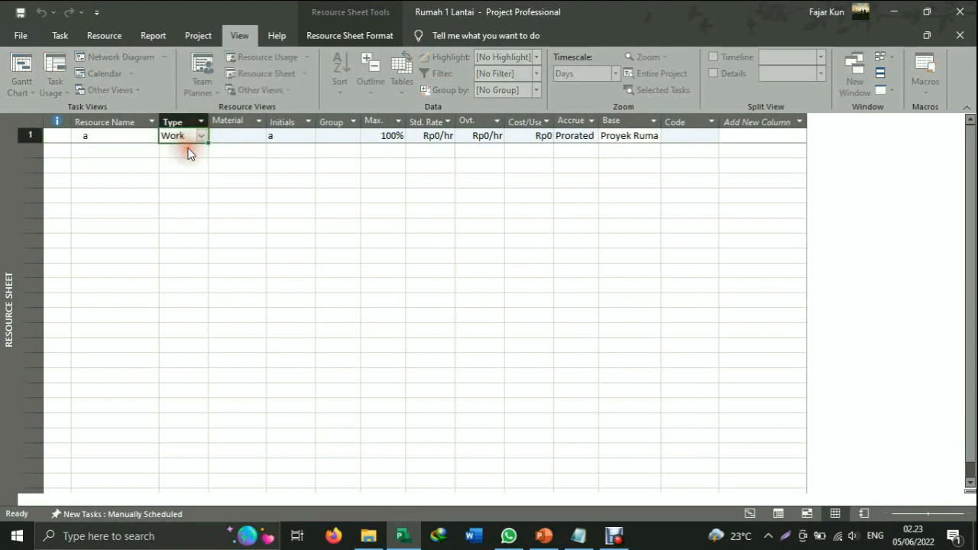
left_click(440, 135)
left_click(446, 155)
left_click(491, 150)
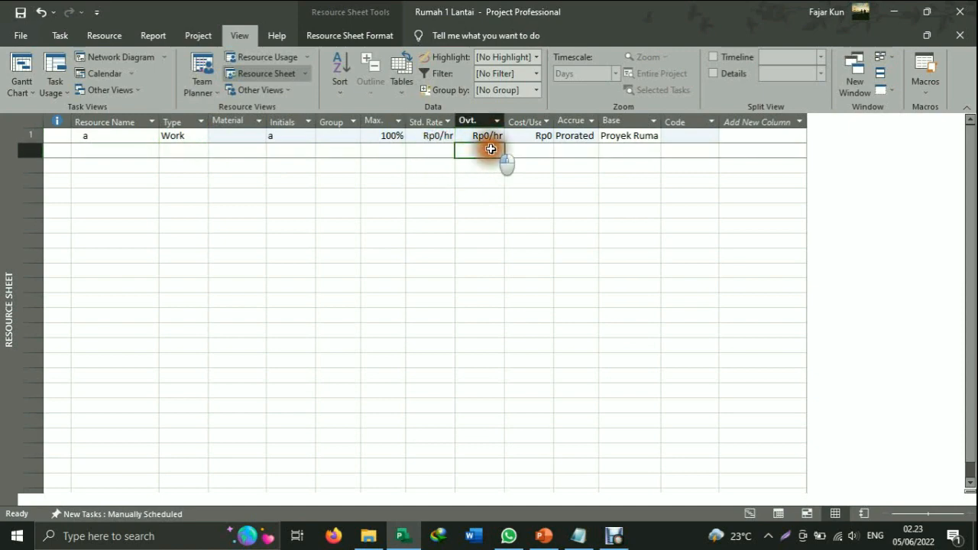
Set resource "a" to a standard rate of Rp500/hr and an overtime rate of Rp100/hr
left_click(490, 135)
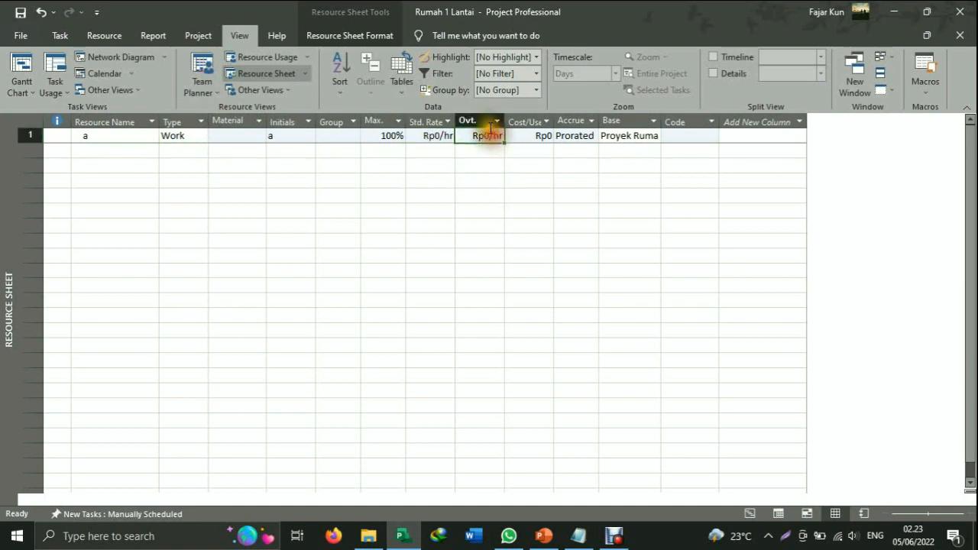
left_click(442, 135)
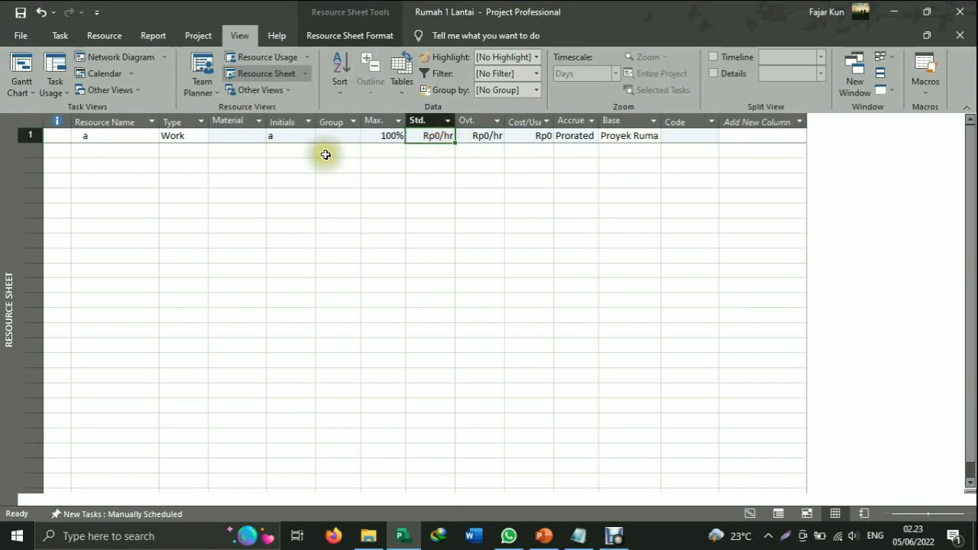
type("500")
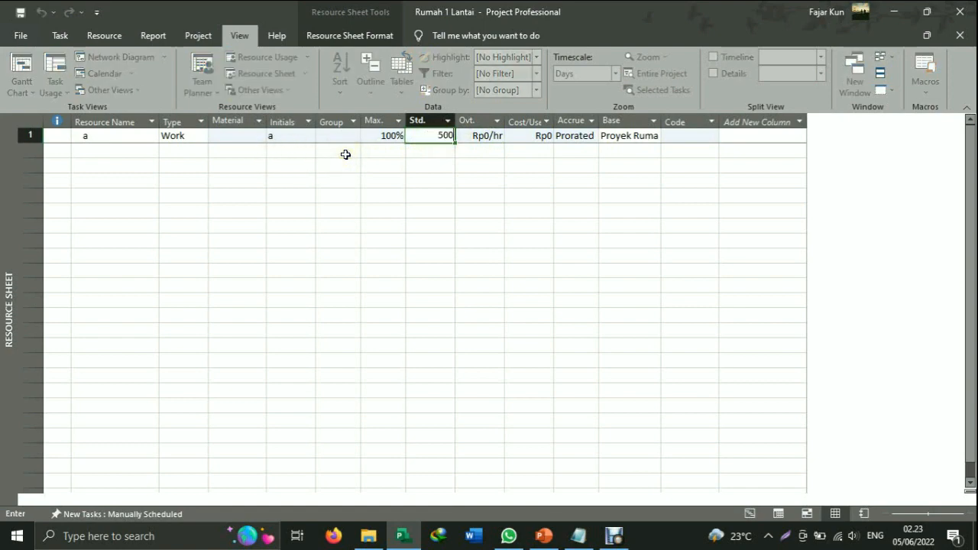
key("Tab")
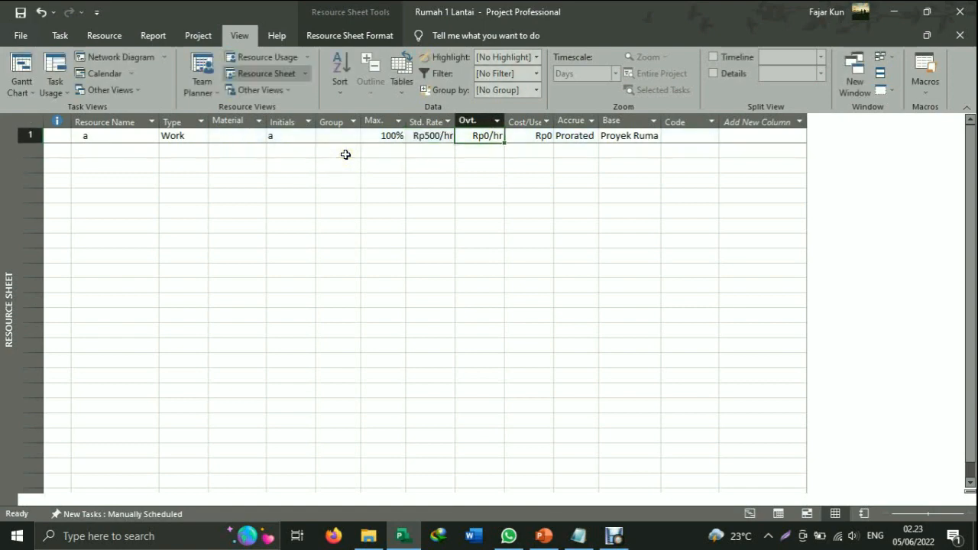
type("100")
key("Return")
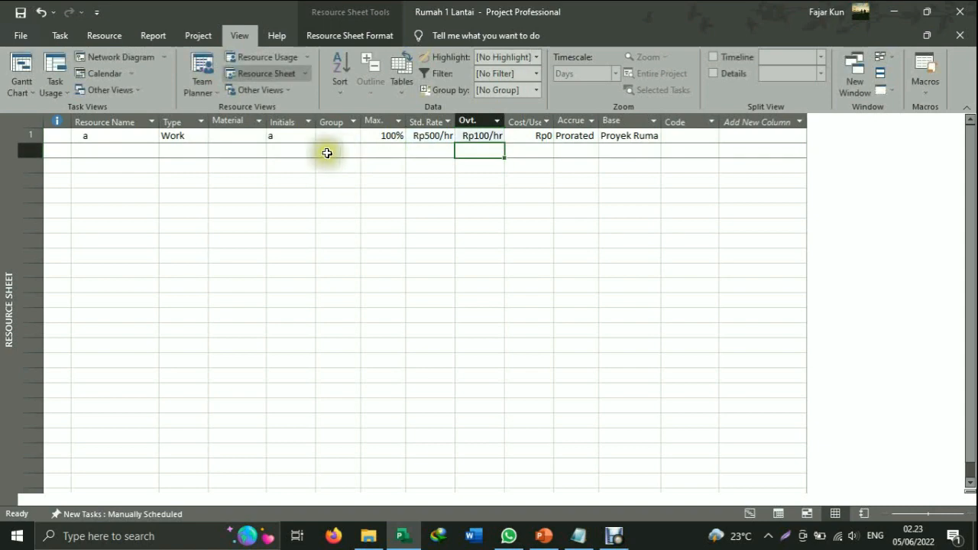
Change the type of resource "a" to Material and select its overtime rate cell
left_click(178, 135)
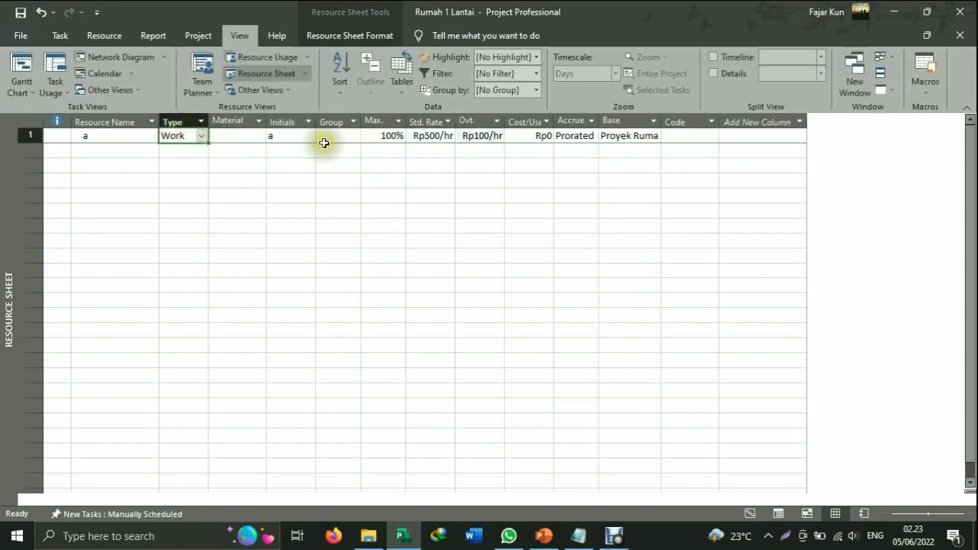
left_click(198, 135)
left_click(194, 159)
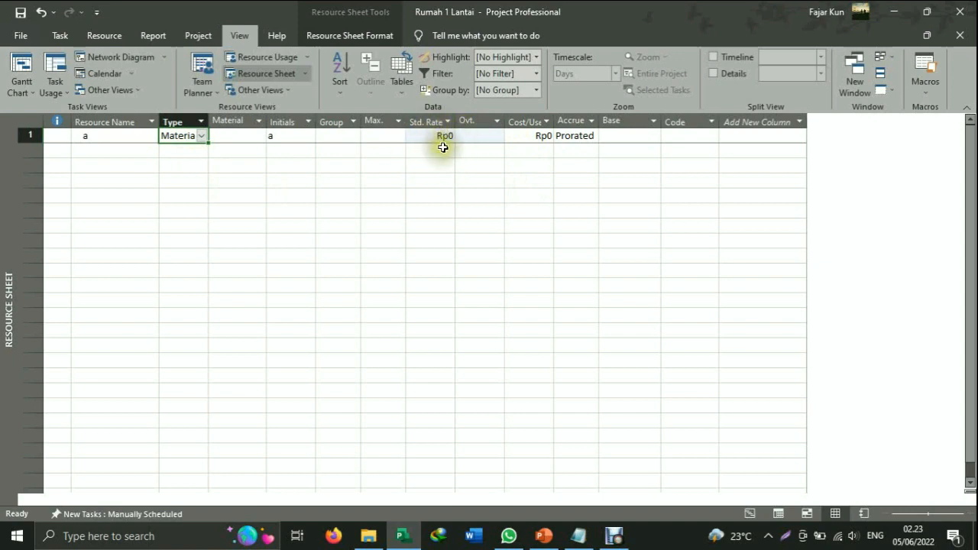
left_click(468, 135)
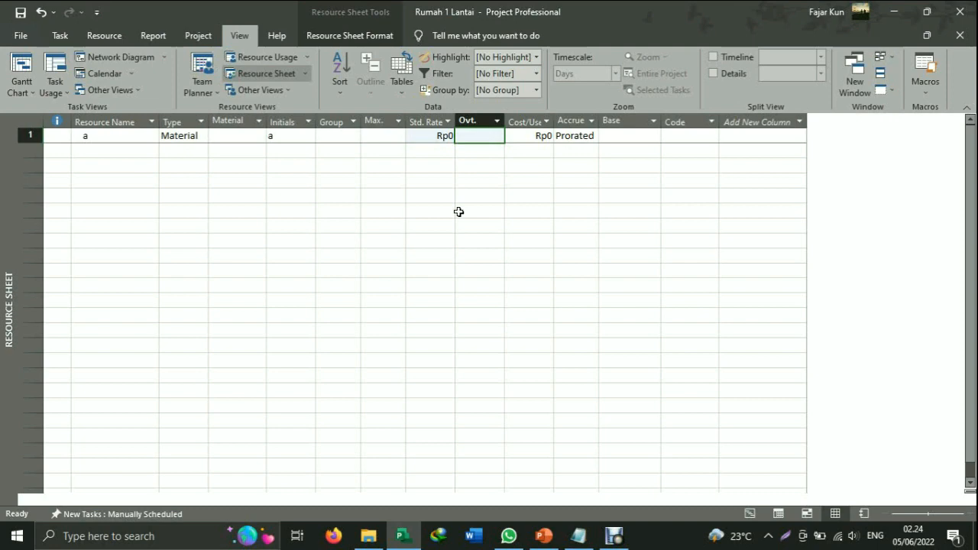
Change the type of resource "a" back to Work
left_click(196, 135)
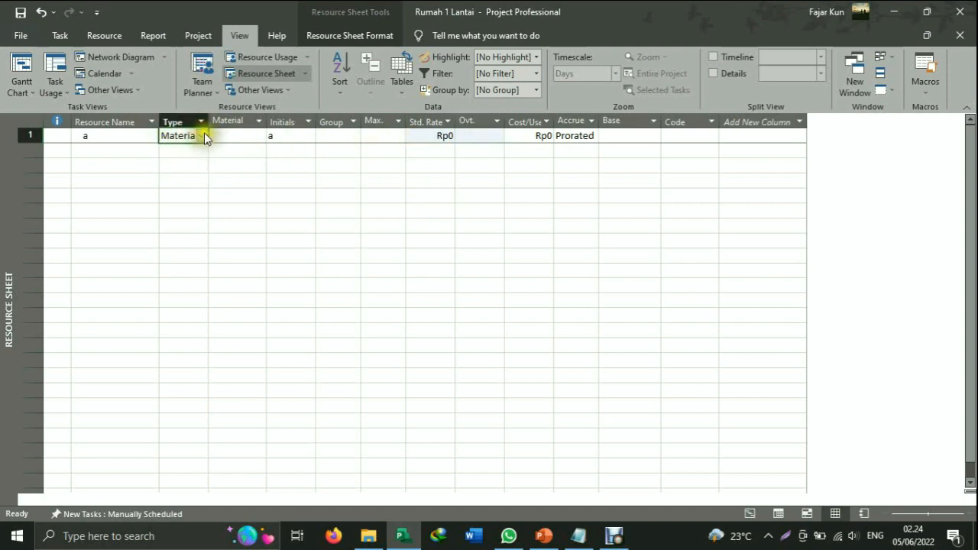
left_click(204, 135)
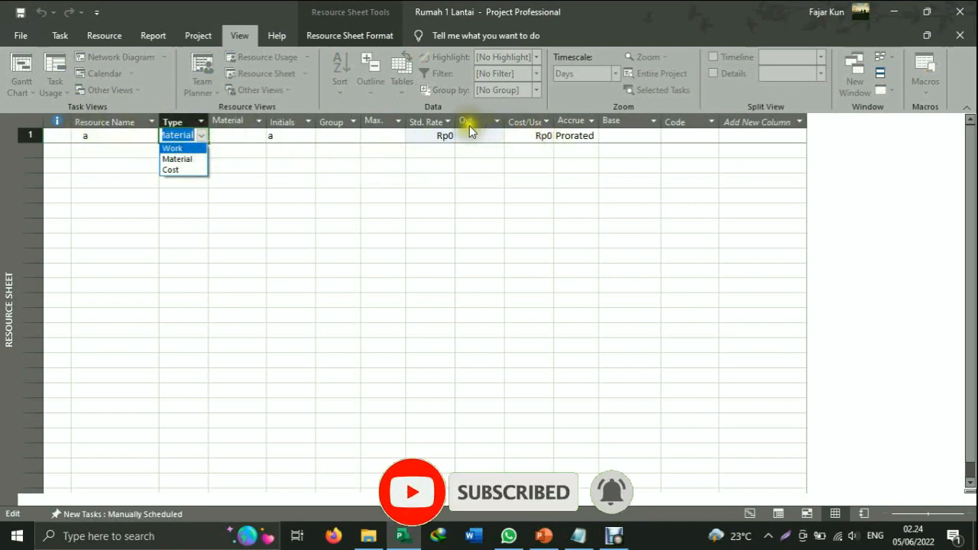
left_click(181, 149)
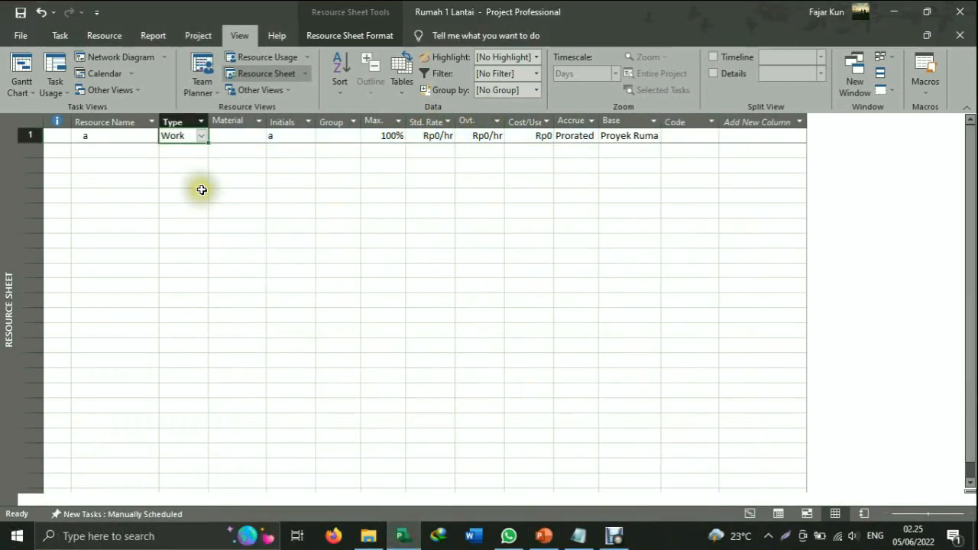
left_click(198, 190)
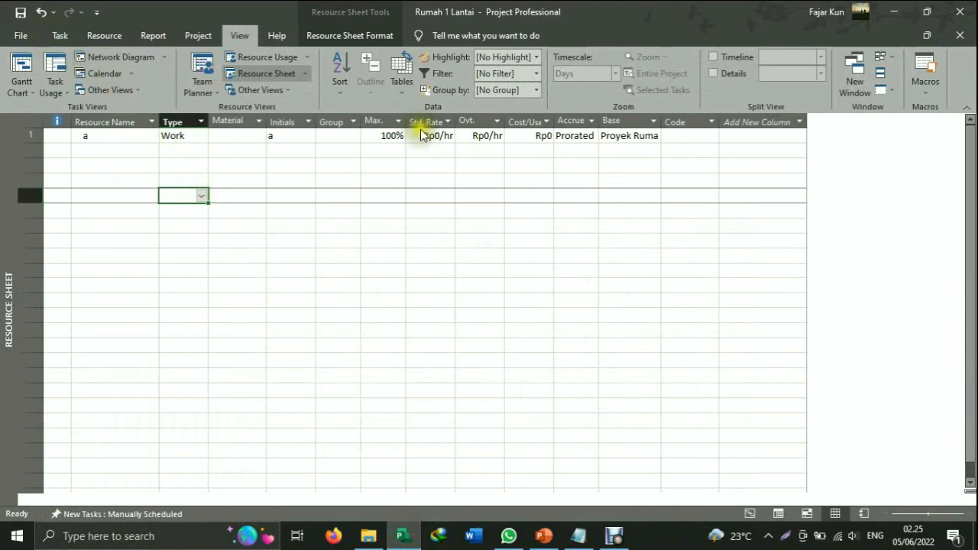
Return to the Gantt Chart view and open the Display settings in Project Options
left_click(30, 76)
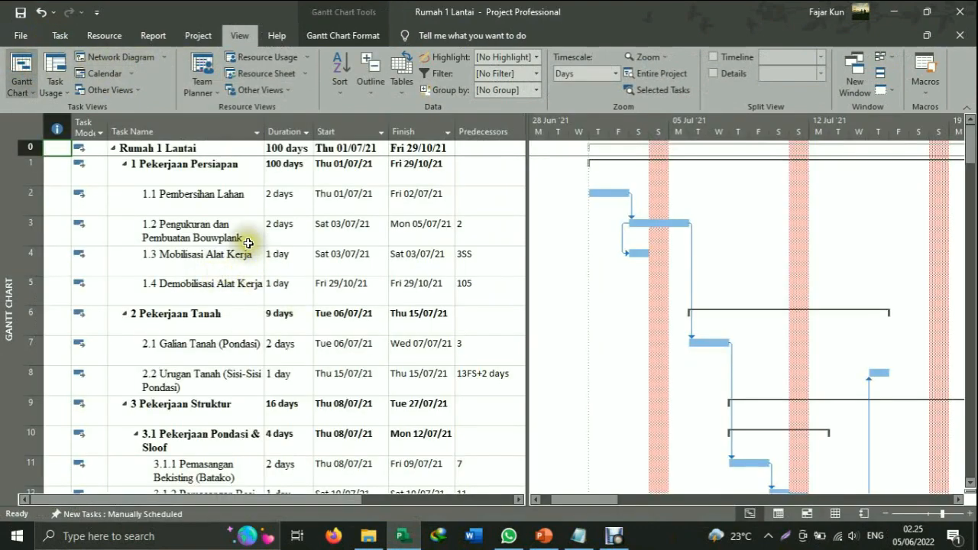
left_click(23, 38)
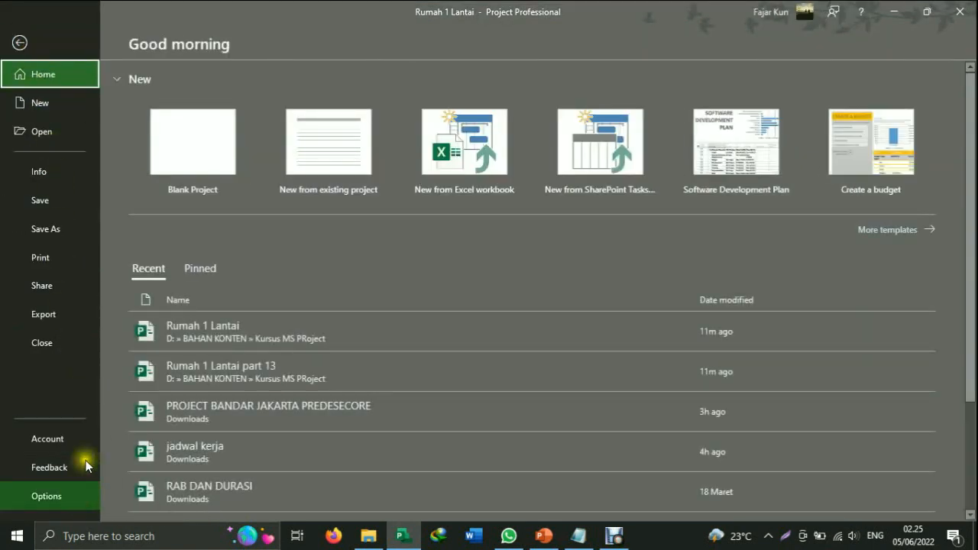
left_click(57, 499)
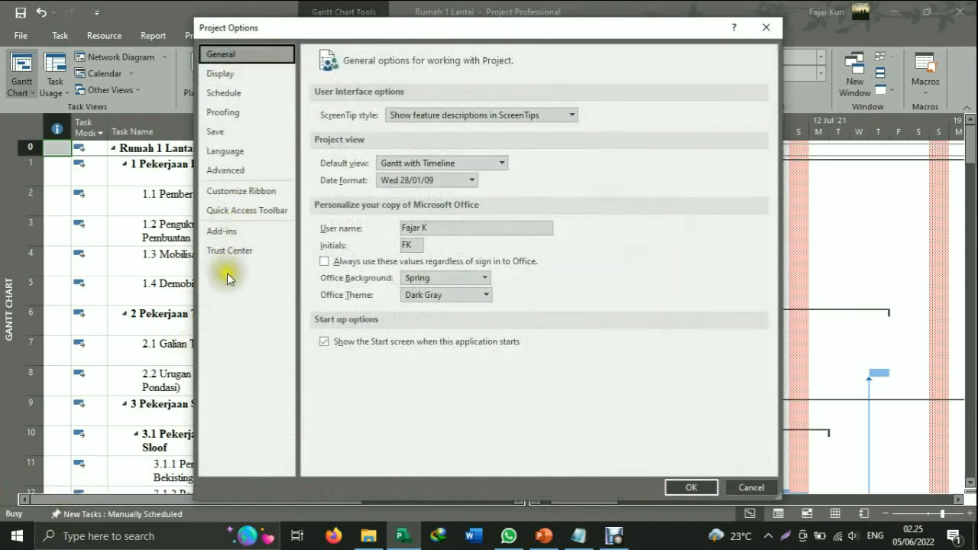
left_click(245, 80)
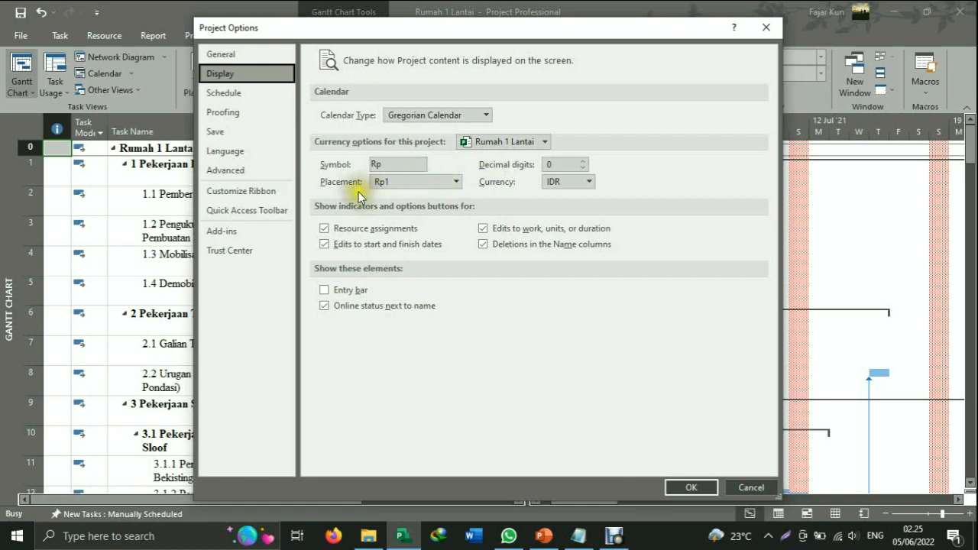
Choose IDR as the currency for the Rumah 1 Lantai project
left_click(591, 182)
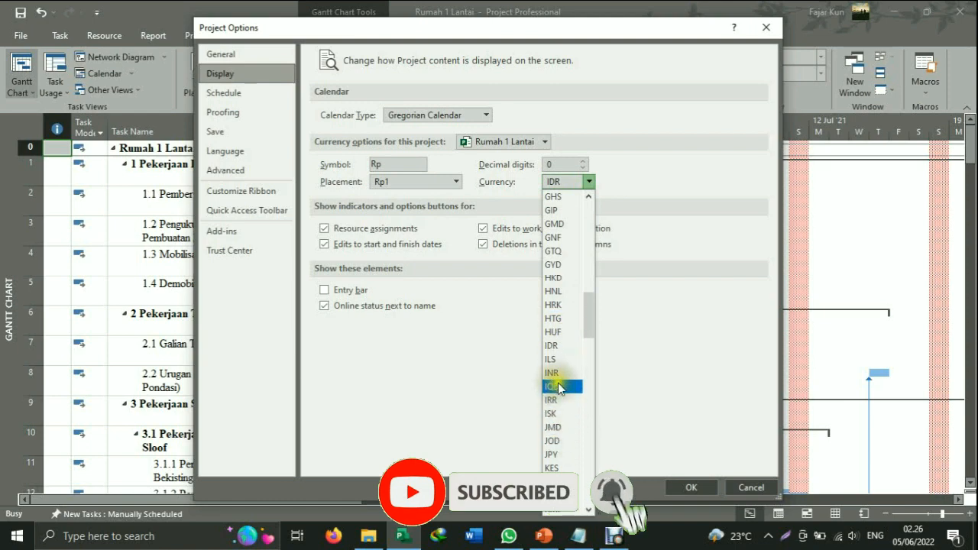
scroll(566, 403, "up", 1)
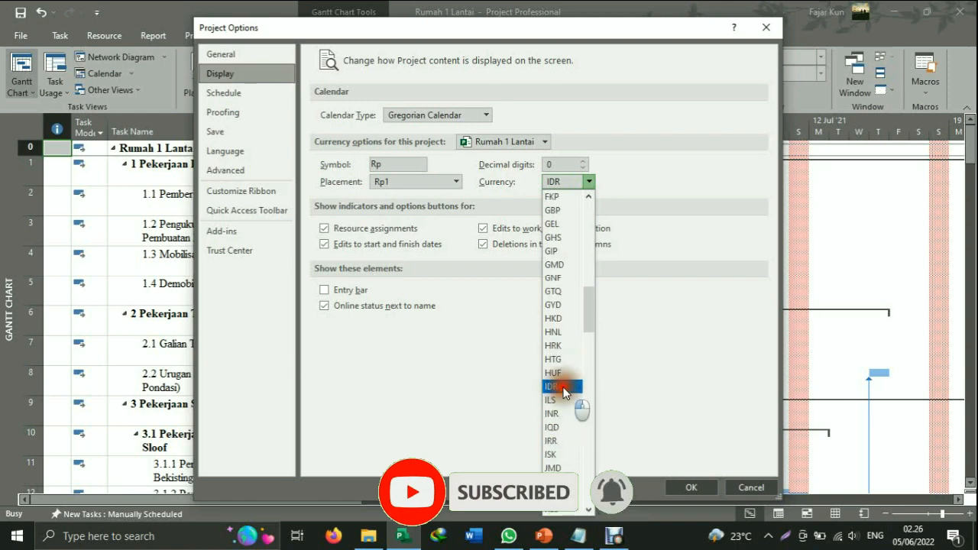
left_click(562, 386)
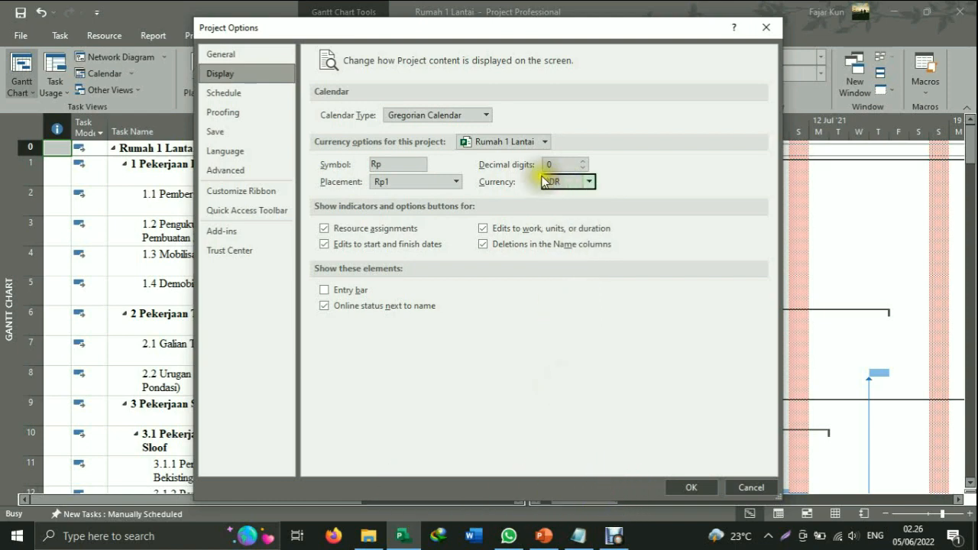
Try CZK and BRL as the currency for the Rumah 1 Lantai project
left_click(590, 182)
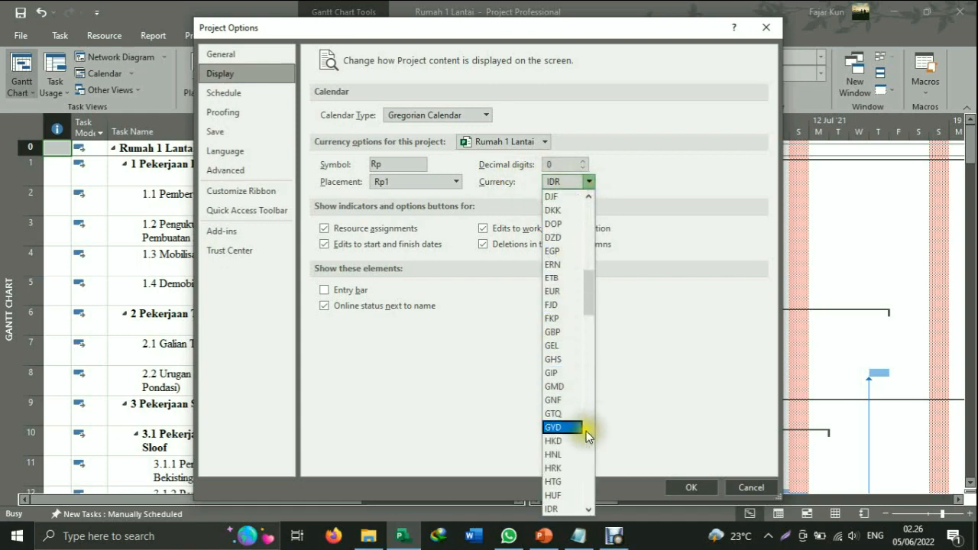
scroll(581, 432, "down", 4)
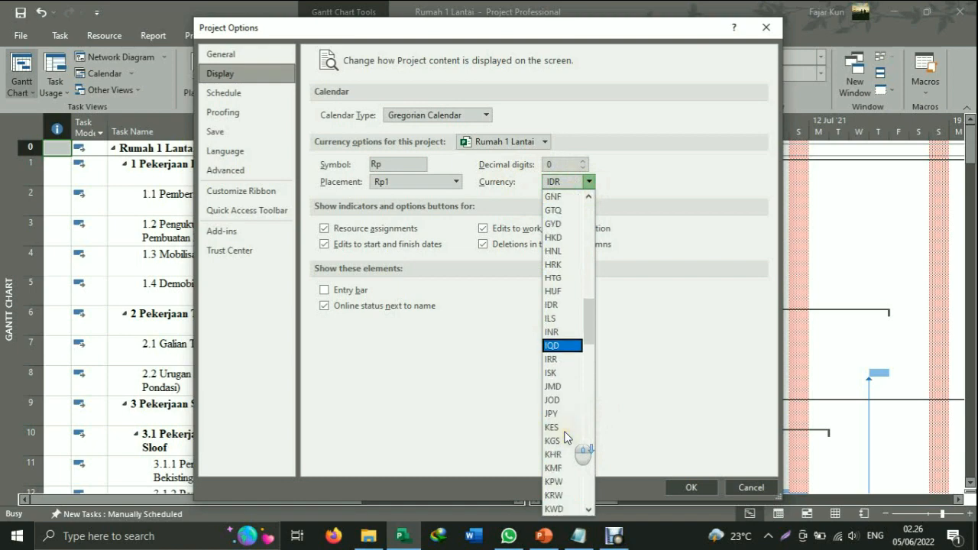
scroll(566, 437, "down", 7)
scroll(566, 434, "down", 2)
scroll(566, 434, "up", 10)
scroll(568, 435, "up", 7)
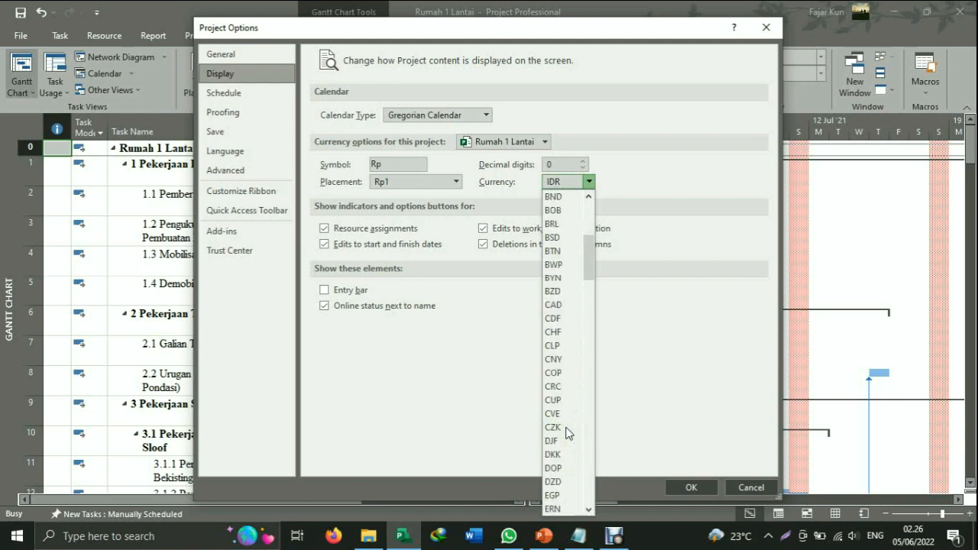
scroll(568, 426, "down", 1)
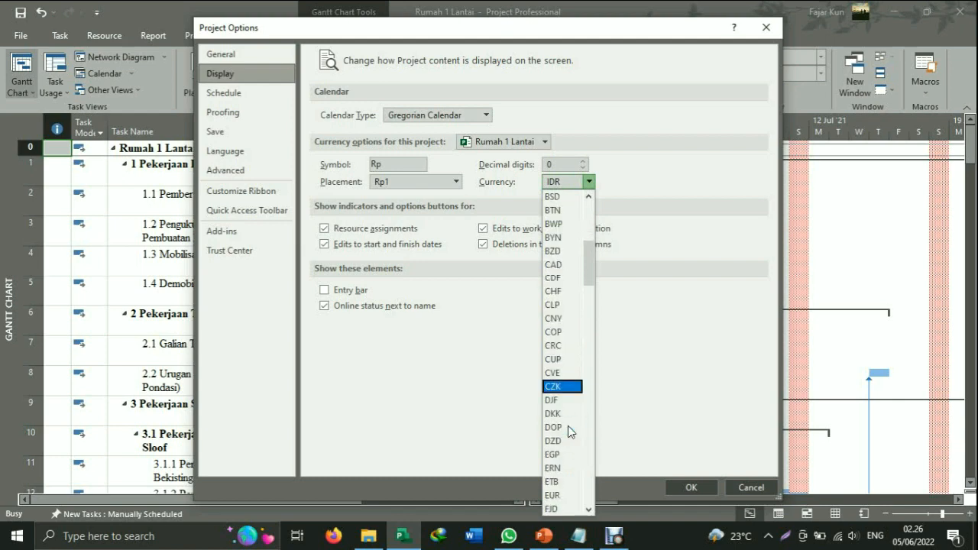
scroll(568, 425, "down", 1)
scroll(567, 426, "down", 2)
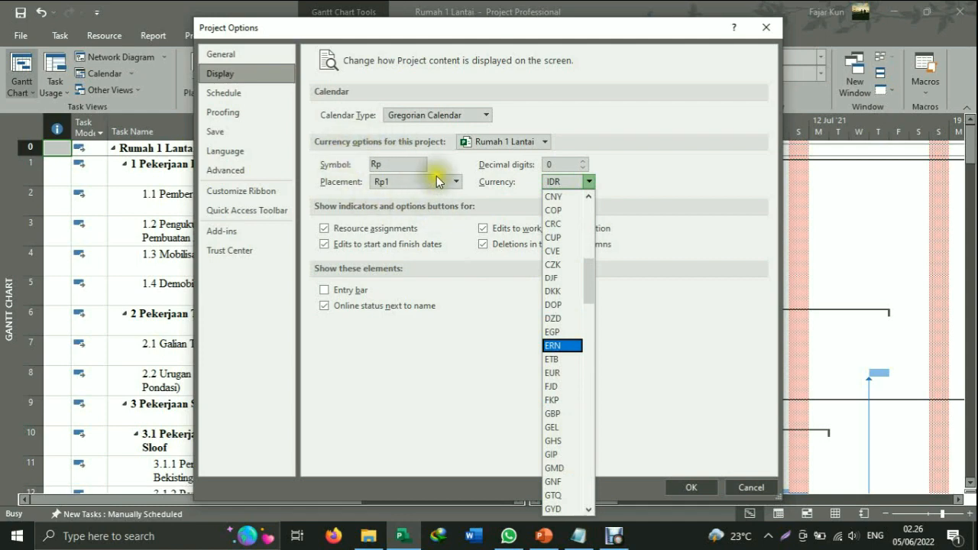
left_click(551, 266)
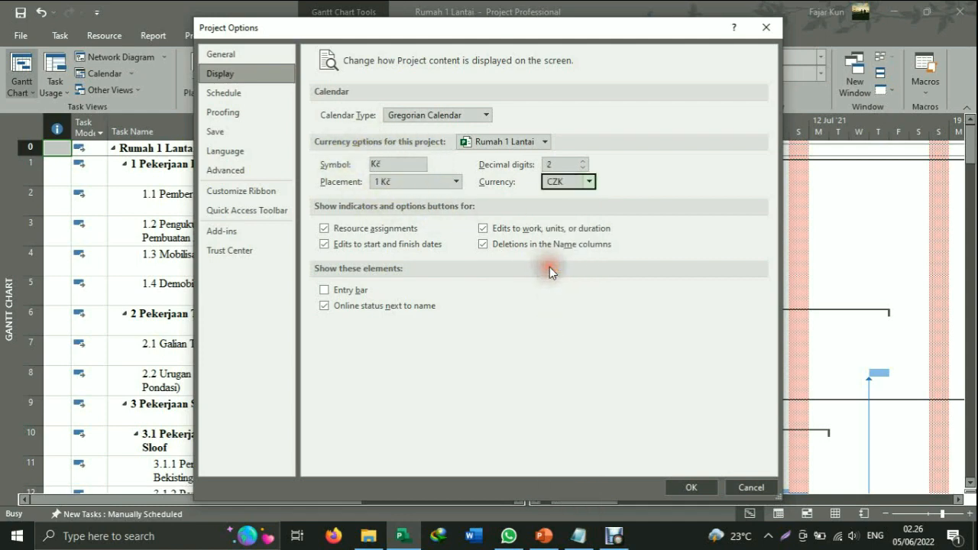
left_click(589, 182)
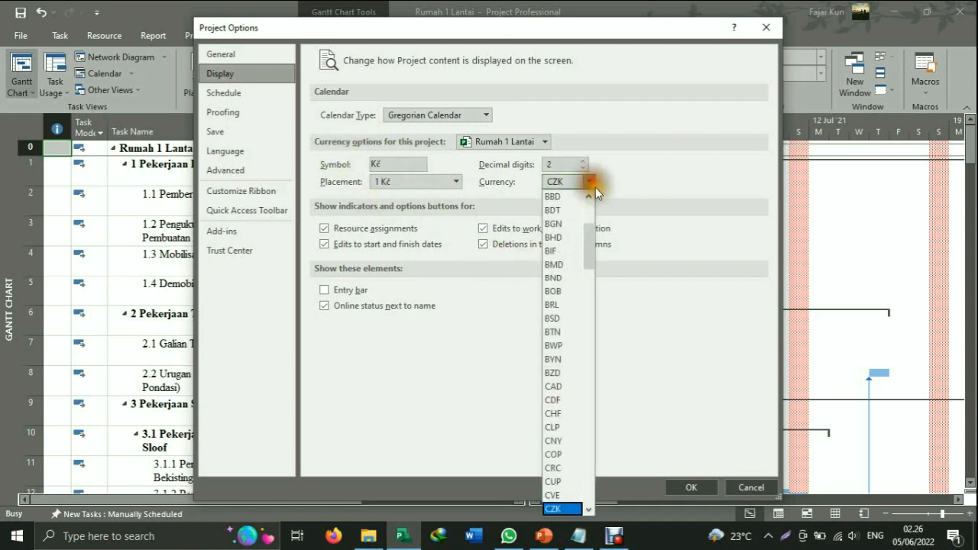
left_click(562, 305)
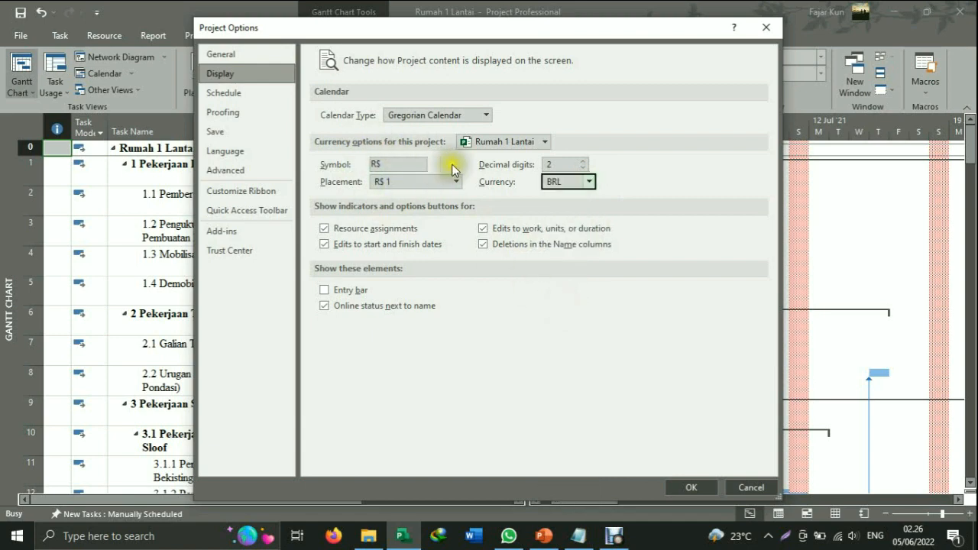
Set the currency of the Rumah 1 Lantai project back to IDR and select the currency symbol field
left_click(590, 181)
scroll(570, 398, "down", 2)
scroll(570, 397, "down", 6)
scroll(570, 398, "down", 6)
left_click(571, 397)
left_click(378, 165)
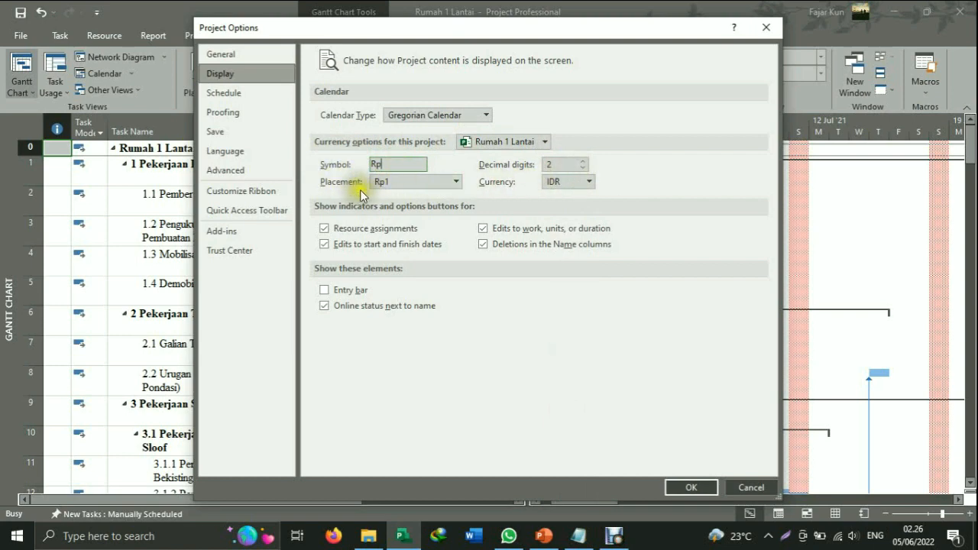
Try the currency symbol placements 1Rp, Rp 1 and 1 Rp, and set the placement back to Rp1
left_click(459, 183)
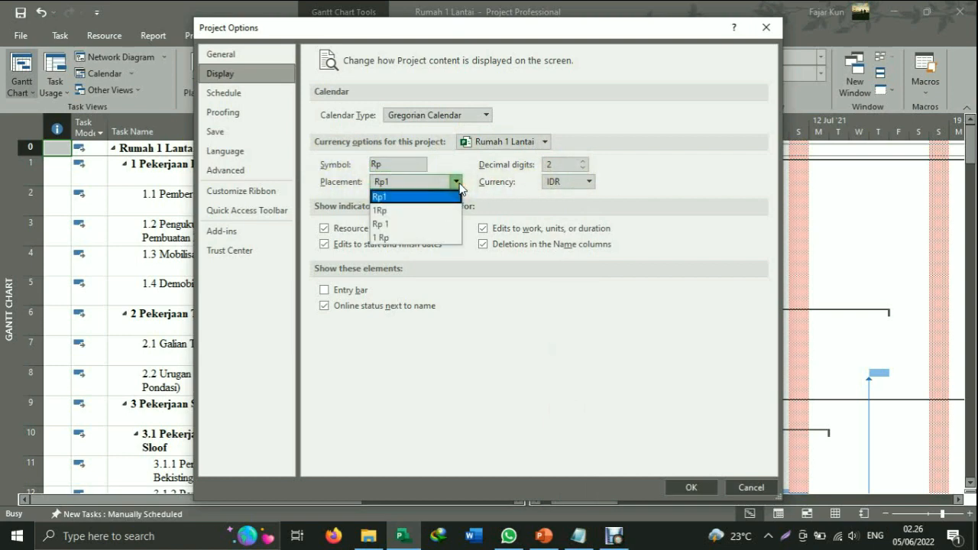
left_click(387, 196)
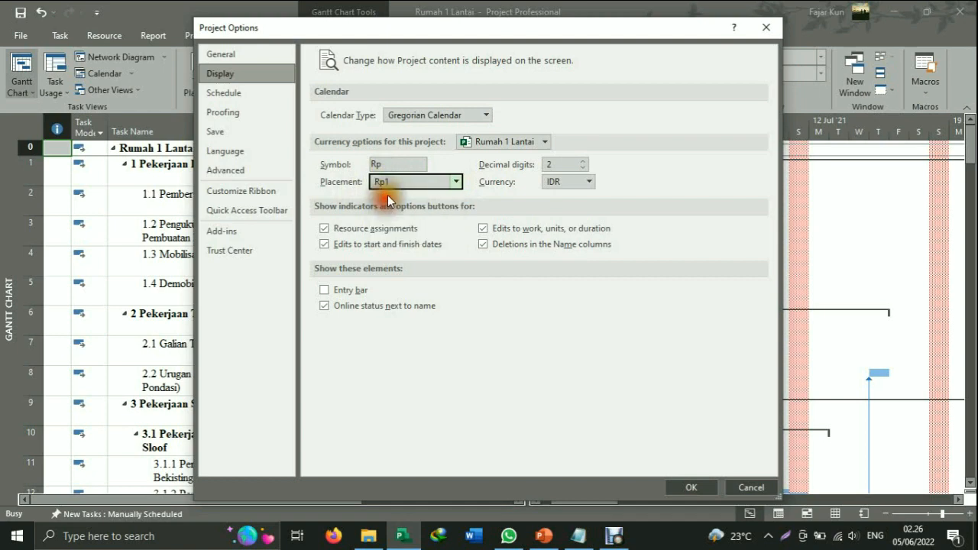
left_click(454, 182)
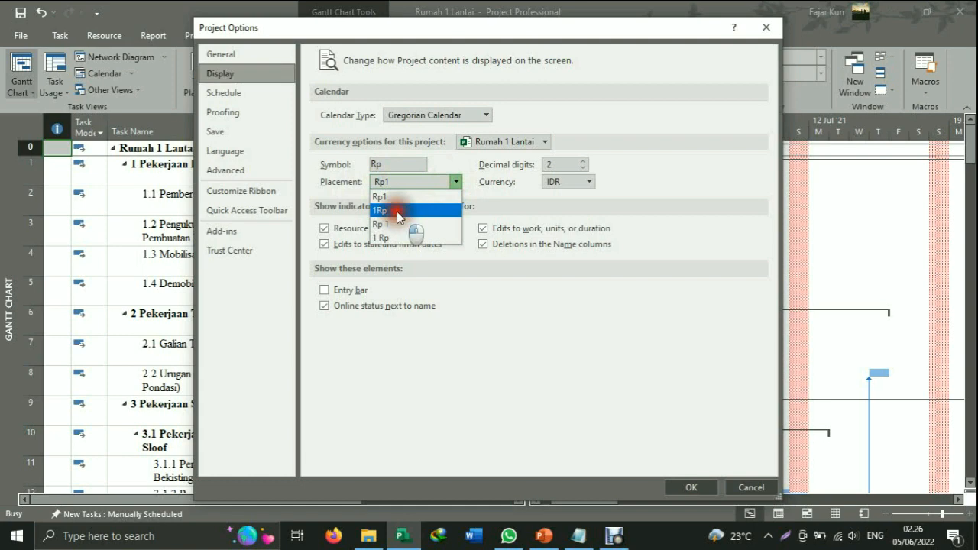
left_click(396, 211)
left_click(458, 184)
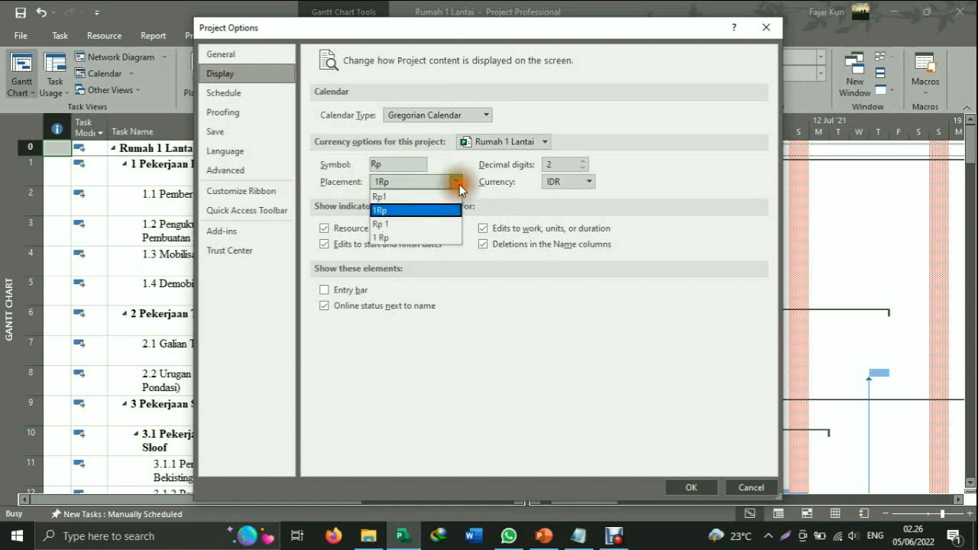
left_click(389, 225)
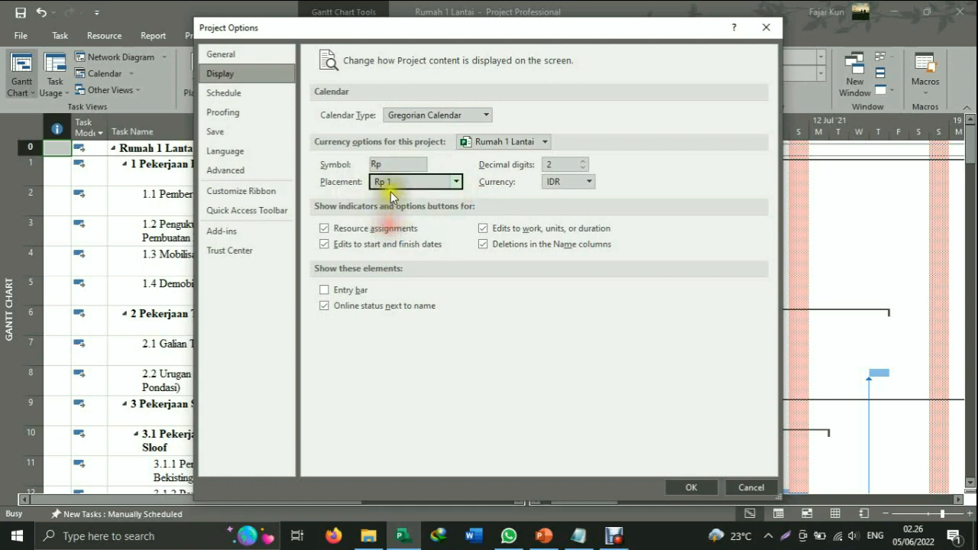
left_click(449, 184)
left_click(400, 233)
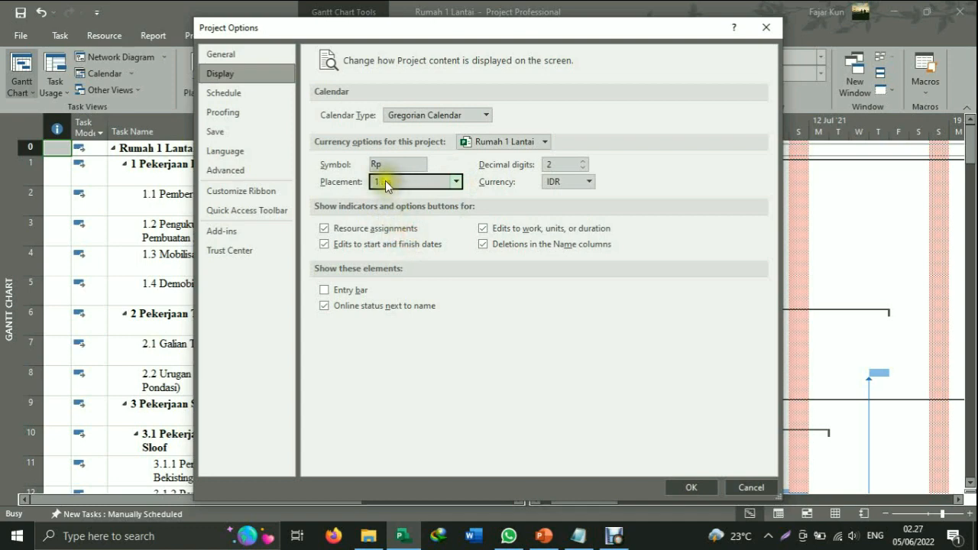
left_click(457, 182)
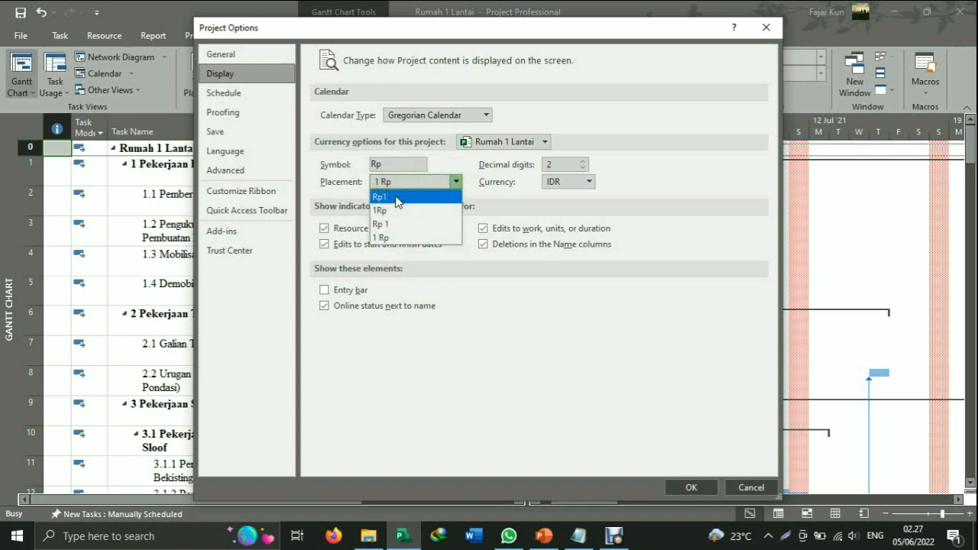
left_click(393, 196)
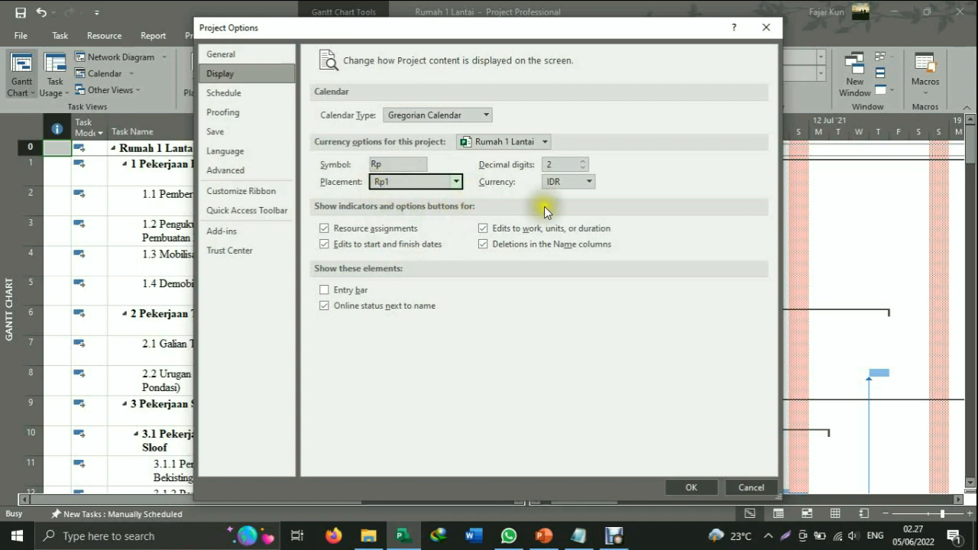
Try adjusting the number of decimal digits for the currency and leave it at 2
left_click(583, 163)
left_click(585, 167)
left_click(584, 166)
left_click(586, 161)
left_click(586, 162)
left_click(561, 167)
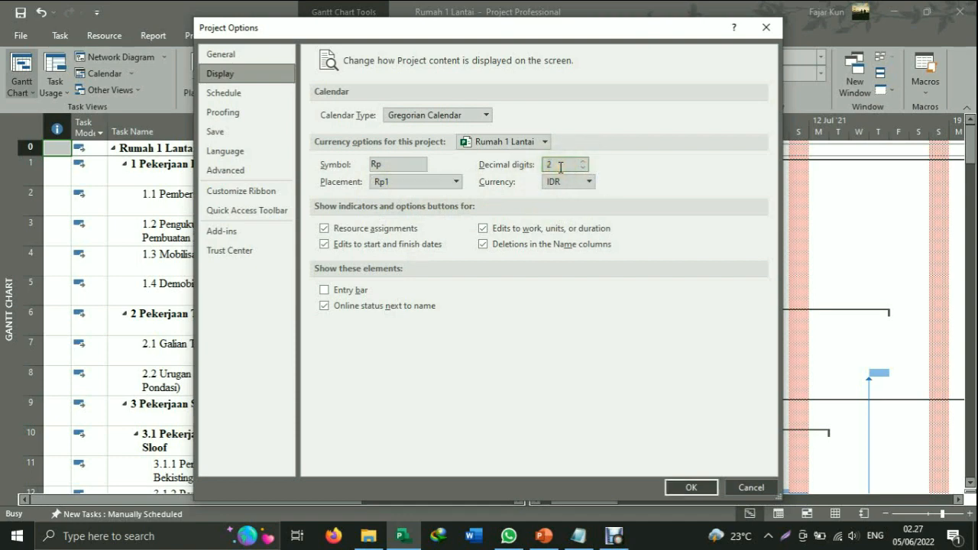
double_click(561, 166)
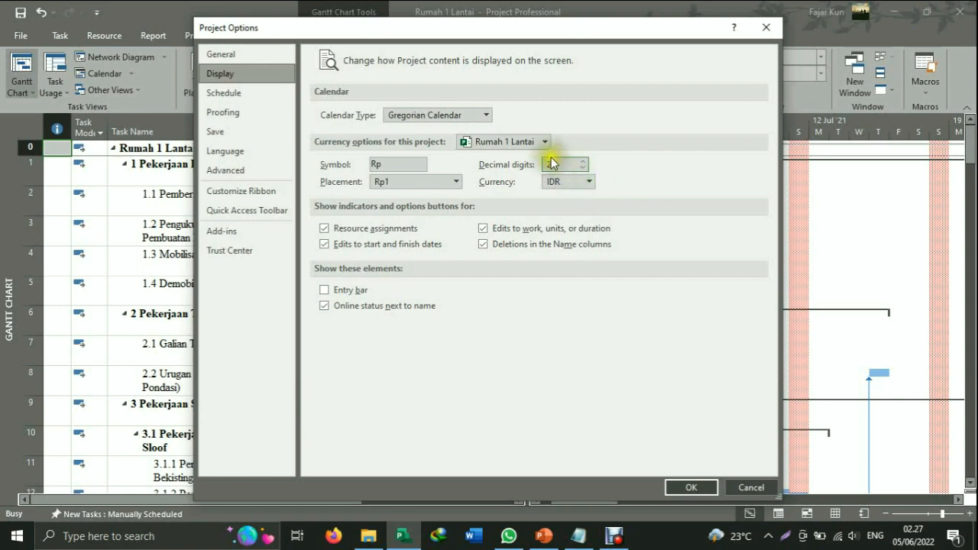
left_click(575, 164)
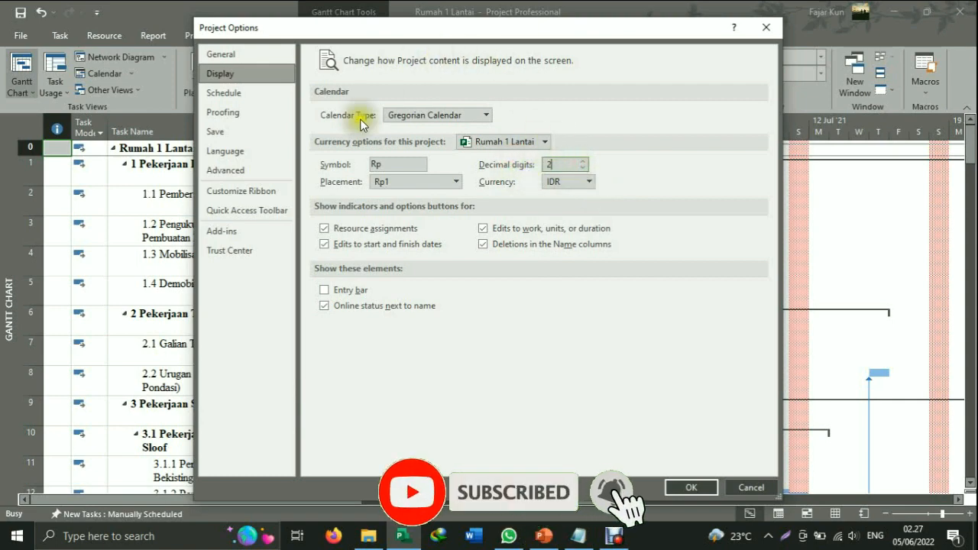
left_click(577, 163)
left_click(584, 168)
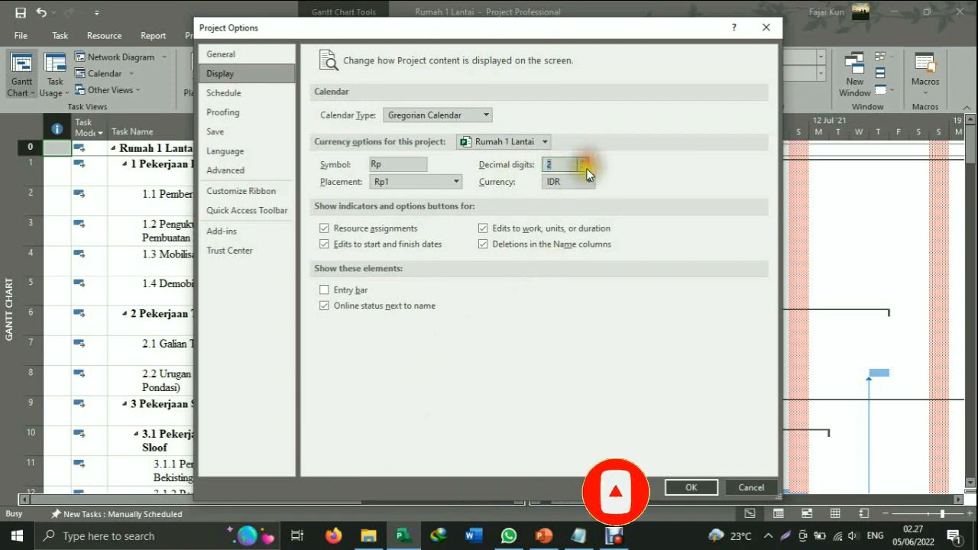
left_click(583, 161)
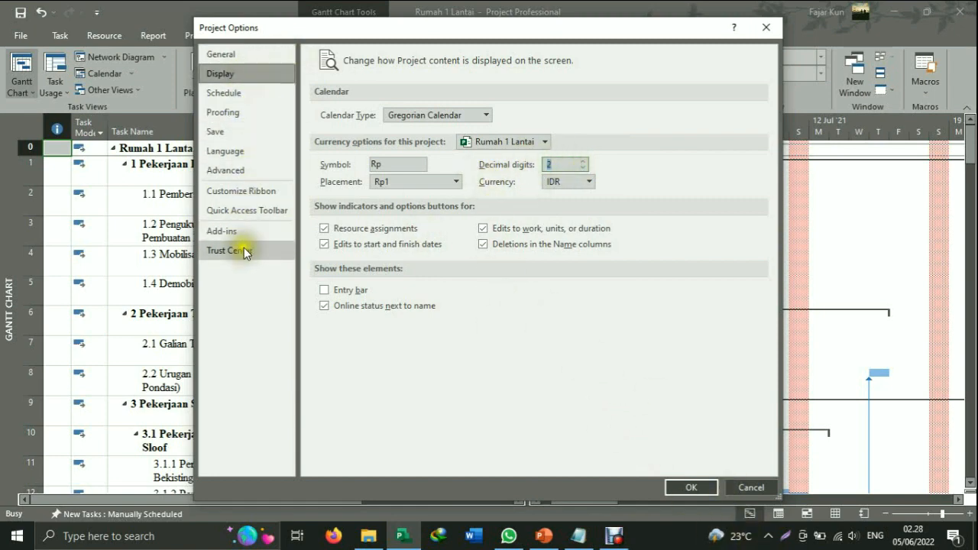
Open the Advanced project options and examine the default standard rate and default overtime rate for Rumah 1 Lantai
left_click(237, 174)
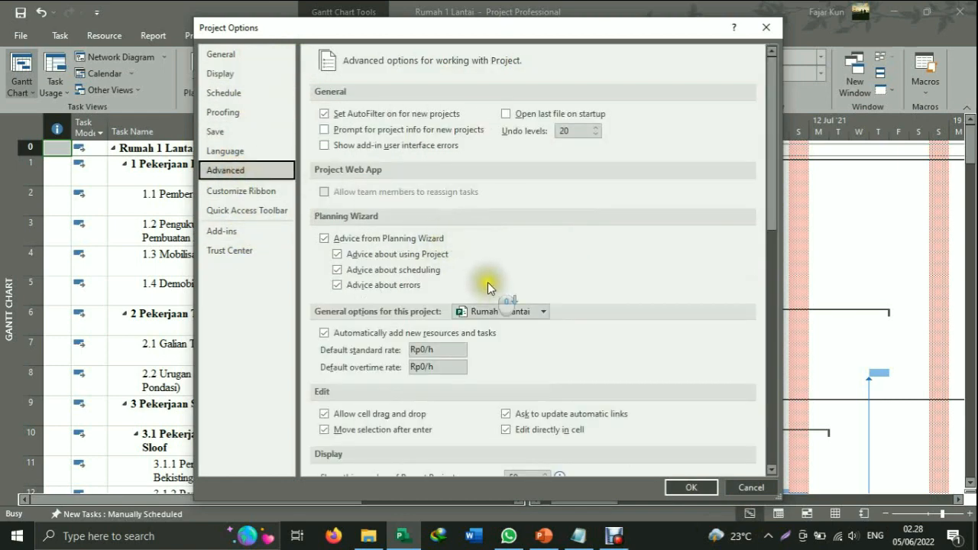
scroll(487, 287, "down", 5)
left_click(506, 259)
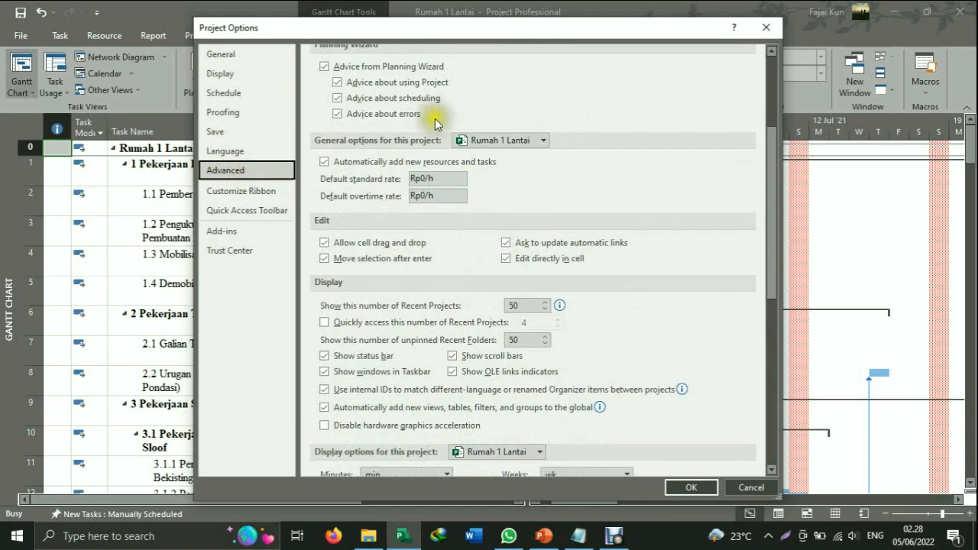
left_click(436, 182)
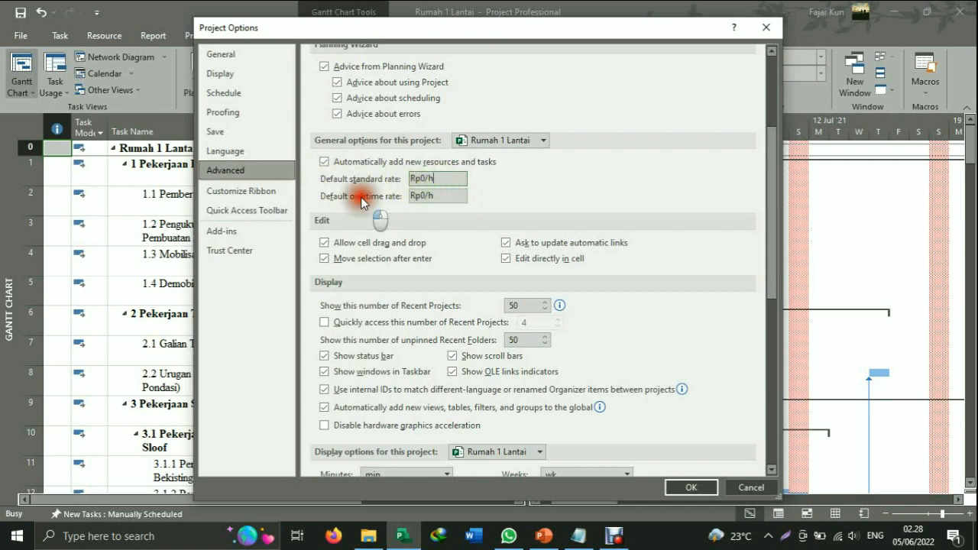
left_click(430, 195)
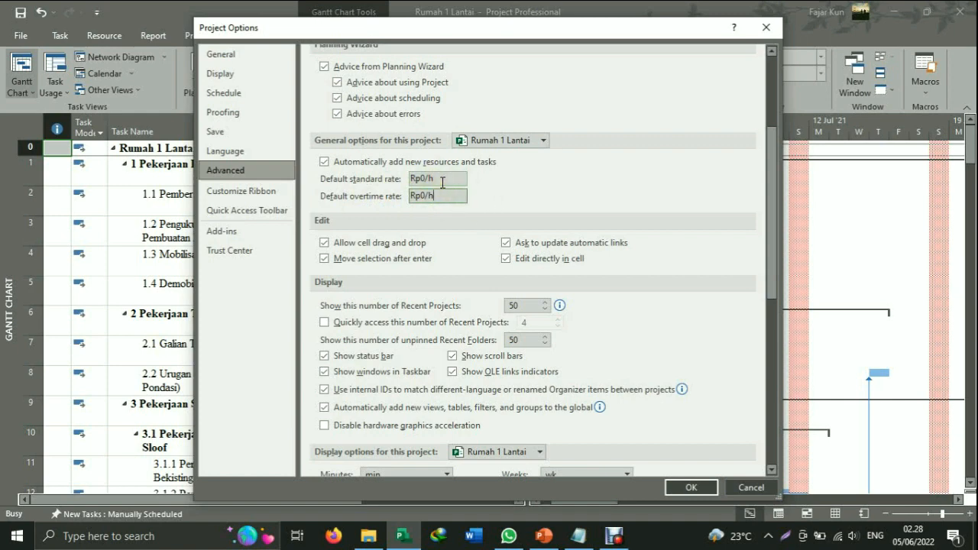
Examine the available display labels for minutes, hours and days in the Rumah 1 Lantai display options
scroll(482, 205, "down", 3)
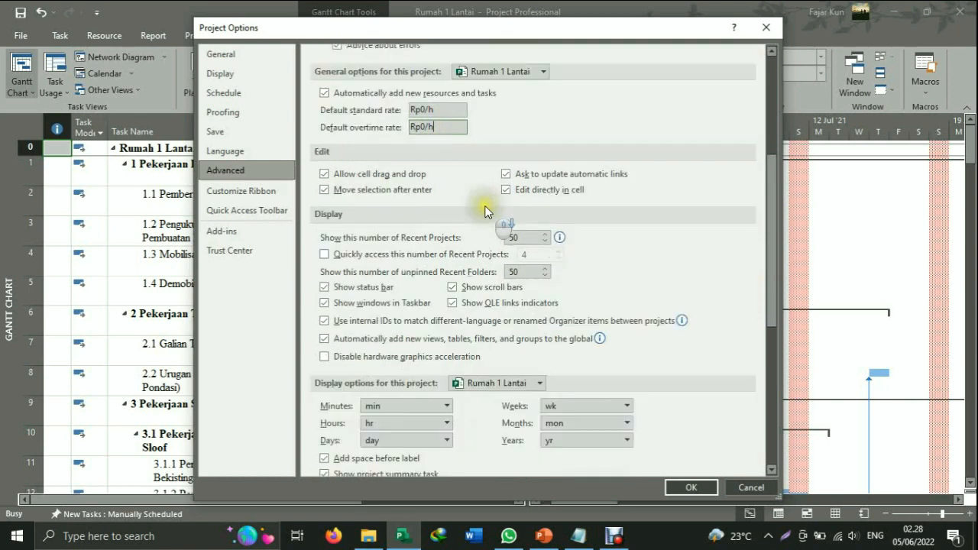
scroll(378, 229, "down", 2)
scroll(507, 184, "up", 2)
scroll(507, 184, "down", 2)
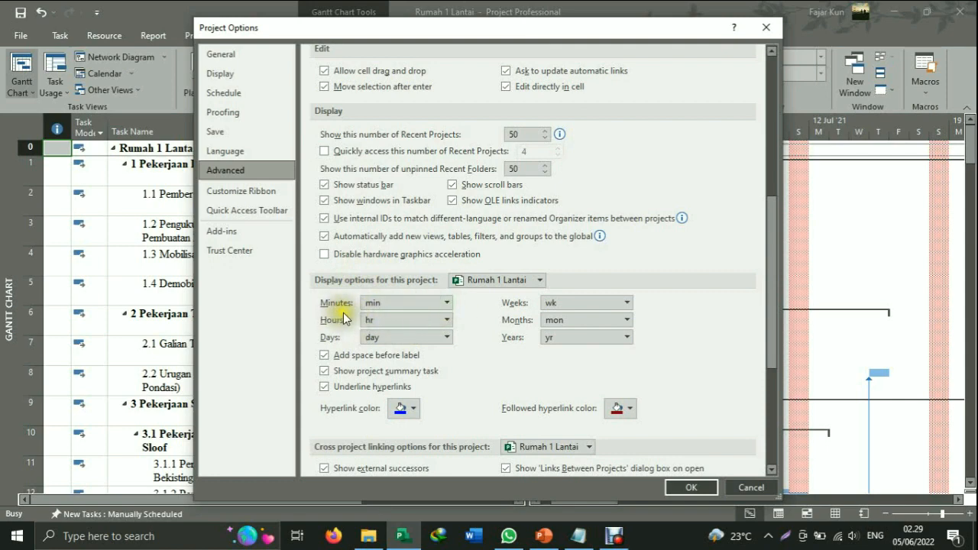
left_click(449, 303)
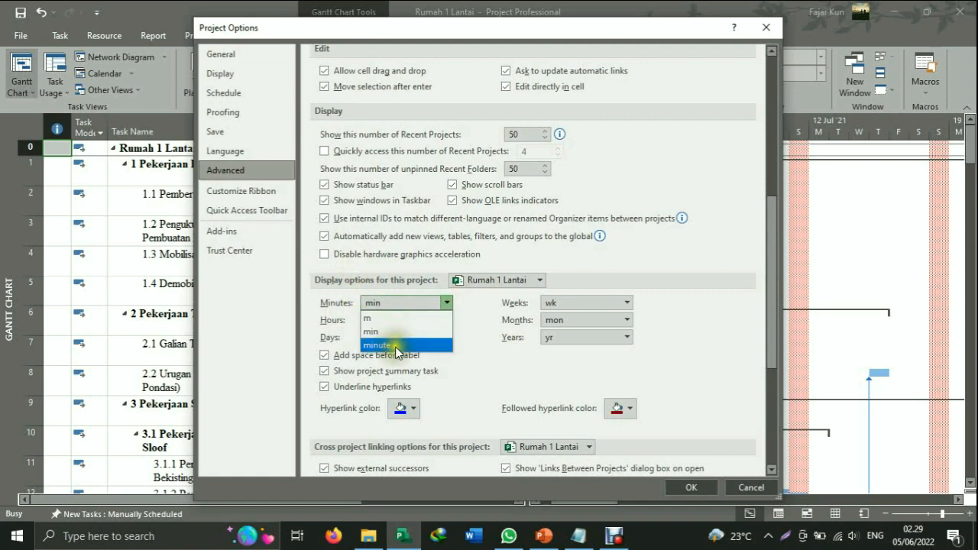
left_click(486, 347)
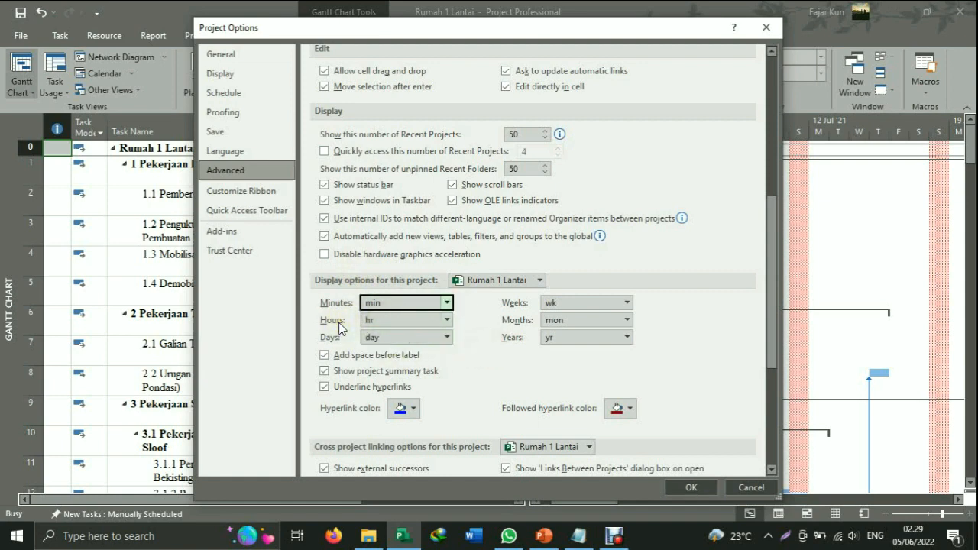
left_click(447, 320)
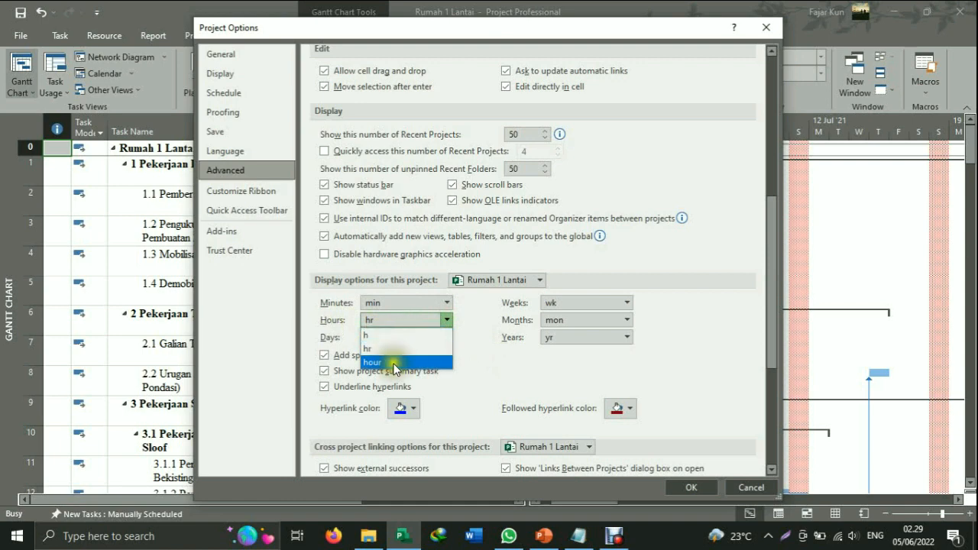
left_click(428, 349)
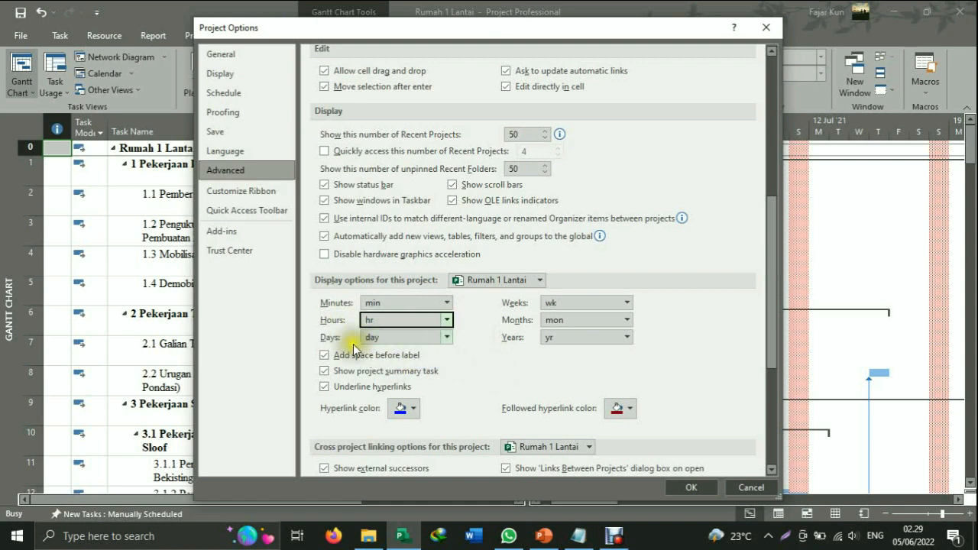
left_click(448, 340)
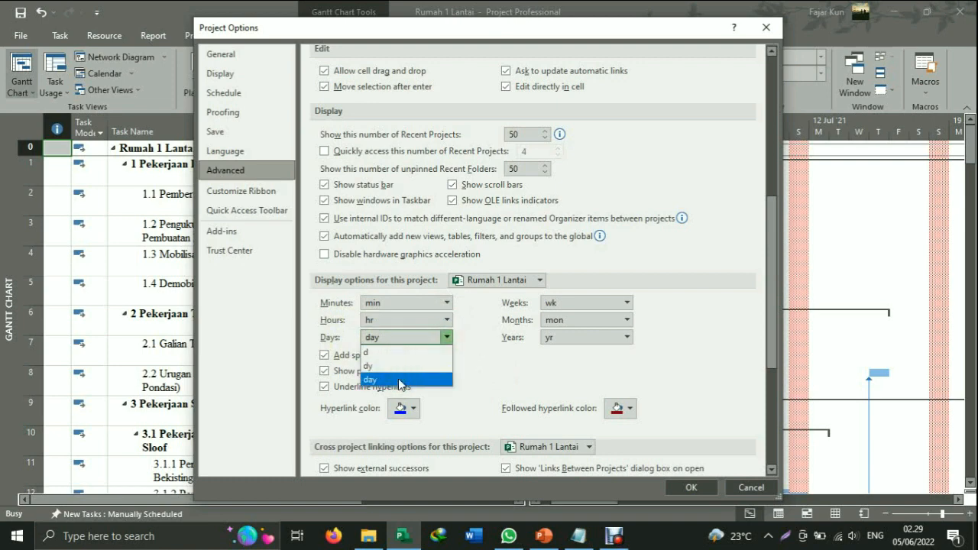
left_click(534, 372)
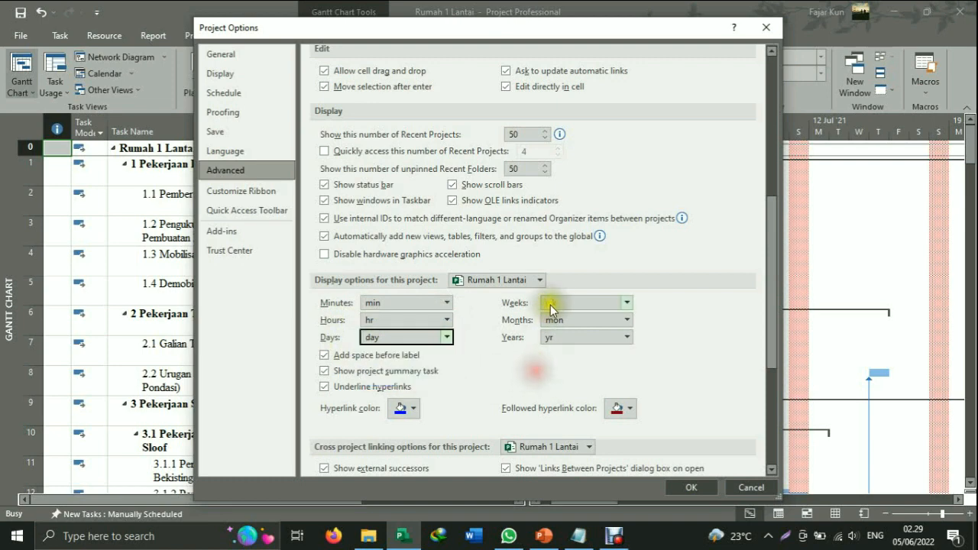
Examine the available display labels for weeks, months and years in the project's display options
left_click(628, 304)
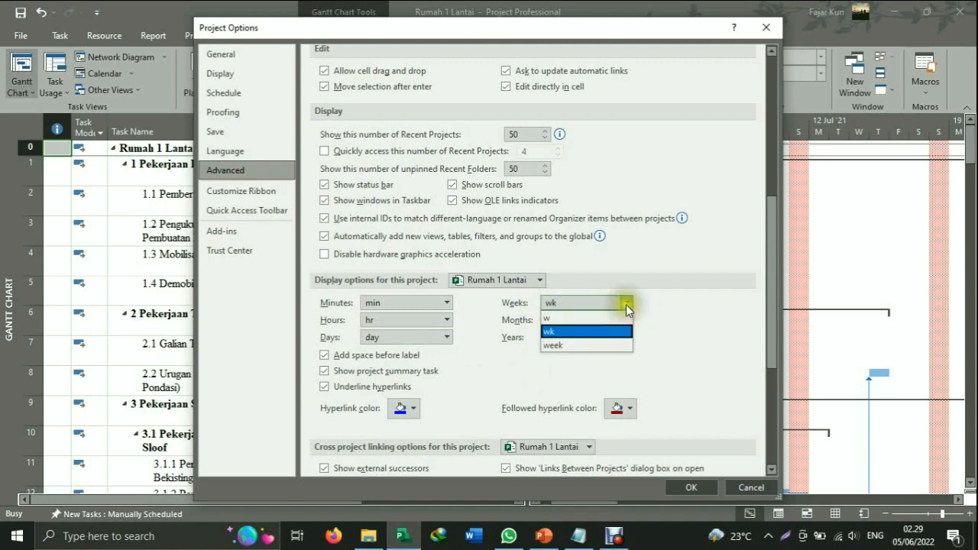
left_click(669, 318)
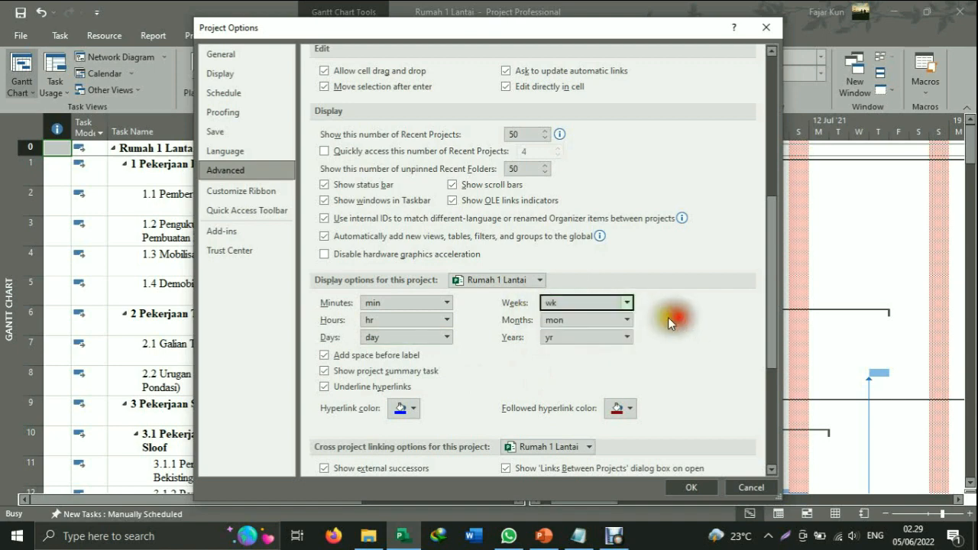
left_click(628, 320)
left_click(504, 368)
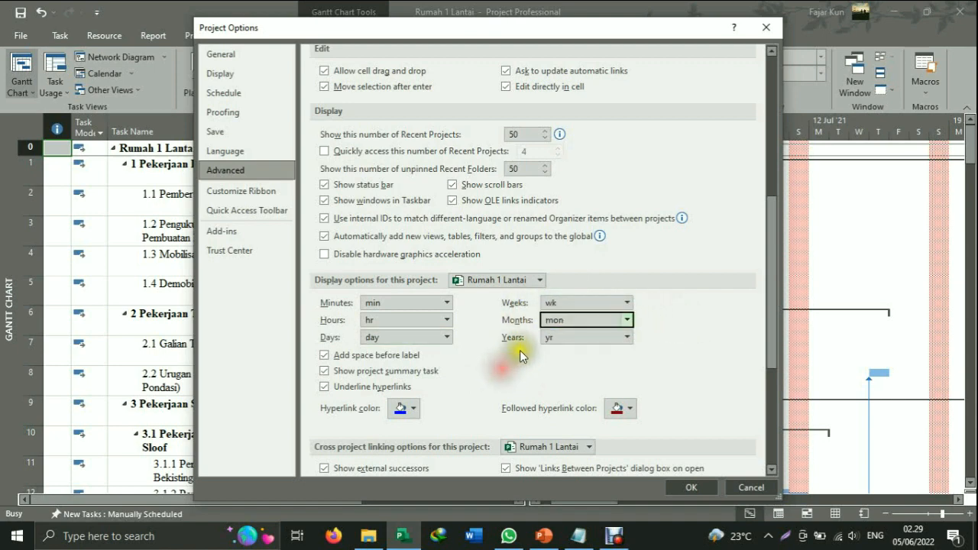
left_click(628, 339)
left_click(675, 355)
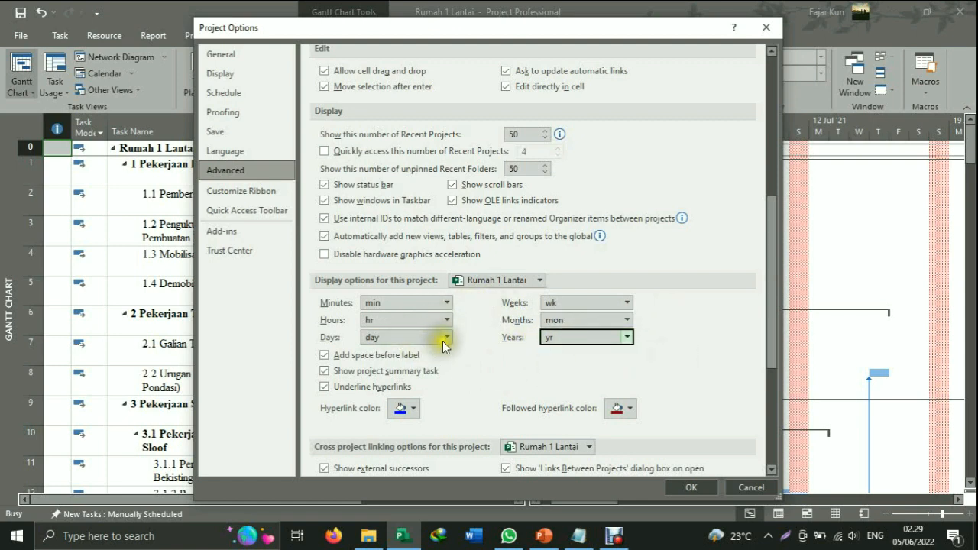
Compare the time unit in the default standard rate with the available day labels
scroll(442, 344, "up", 1)
scroll(441, 360, "up", 2)
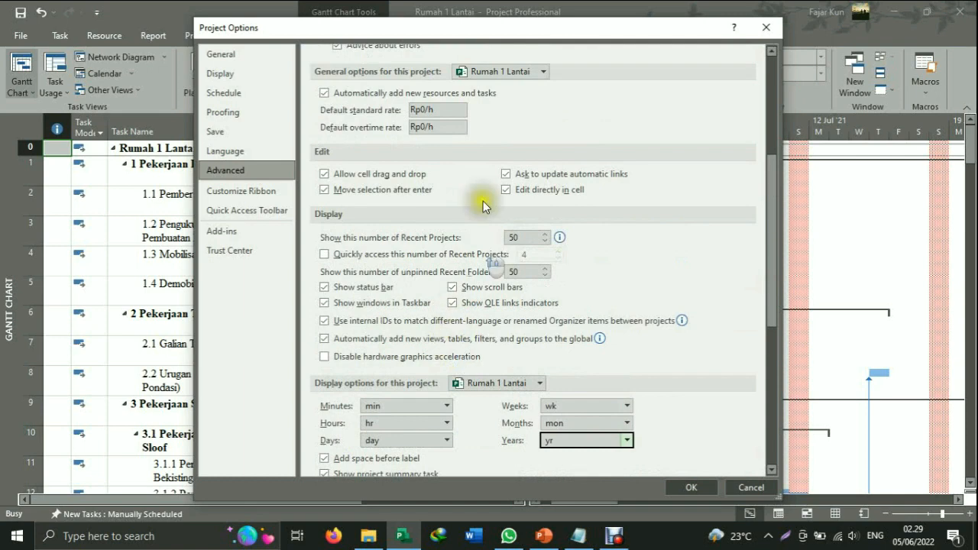
left_click(425, 109)
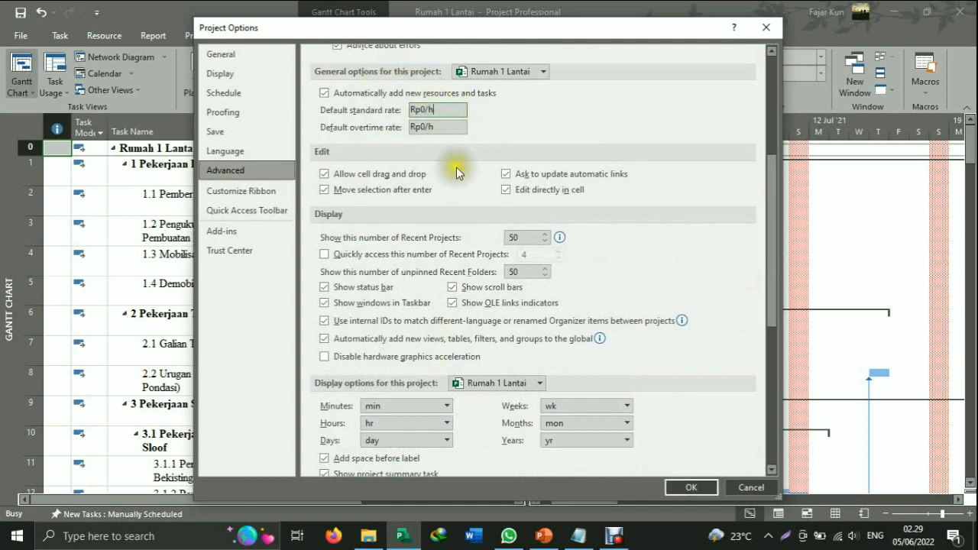
scroll(461, 229, "down", 1)
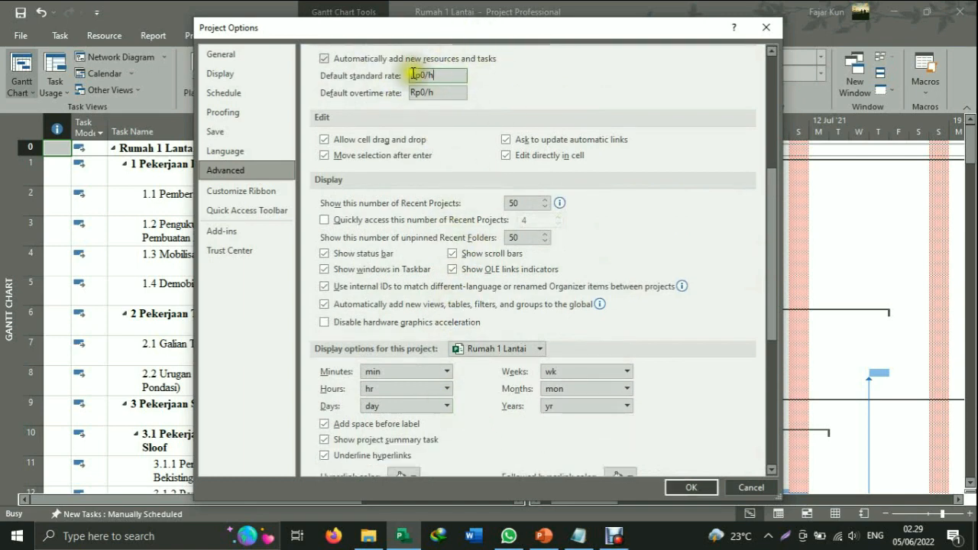
left_click(449, 406)
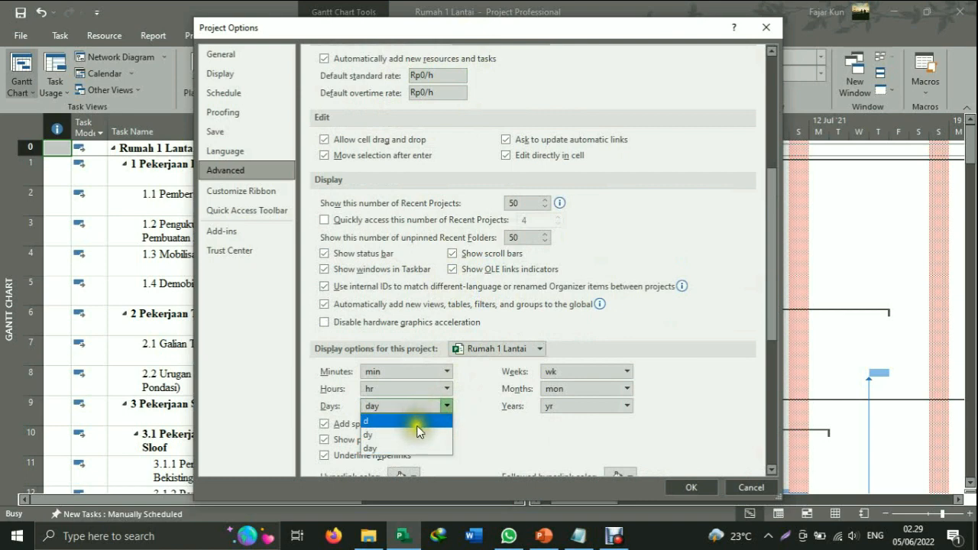
left_click(517, 88)
Set the default standard rate to Rp0/d and apply the project options
scroll(505, 96, "up", 2)
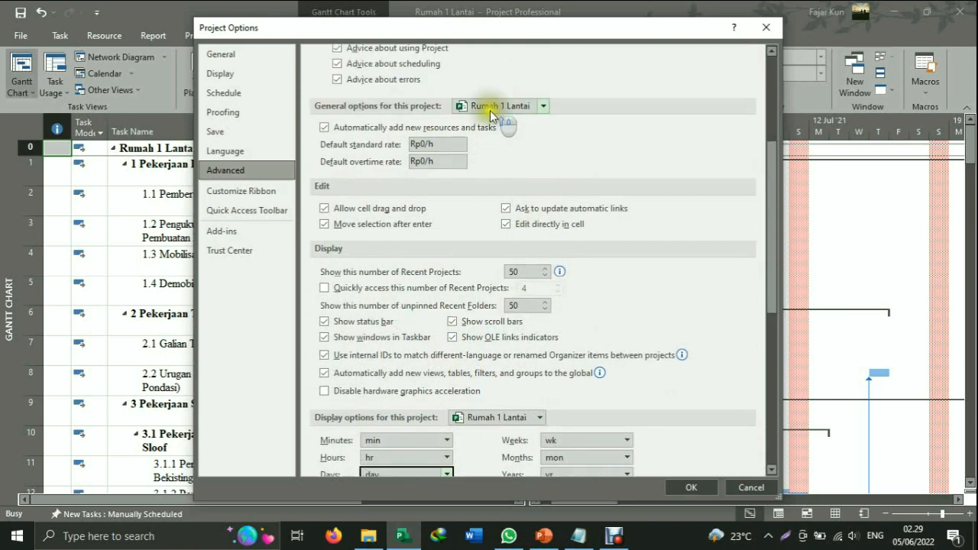
left_click(451, 146)
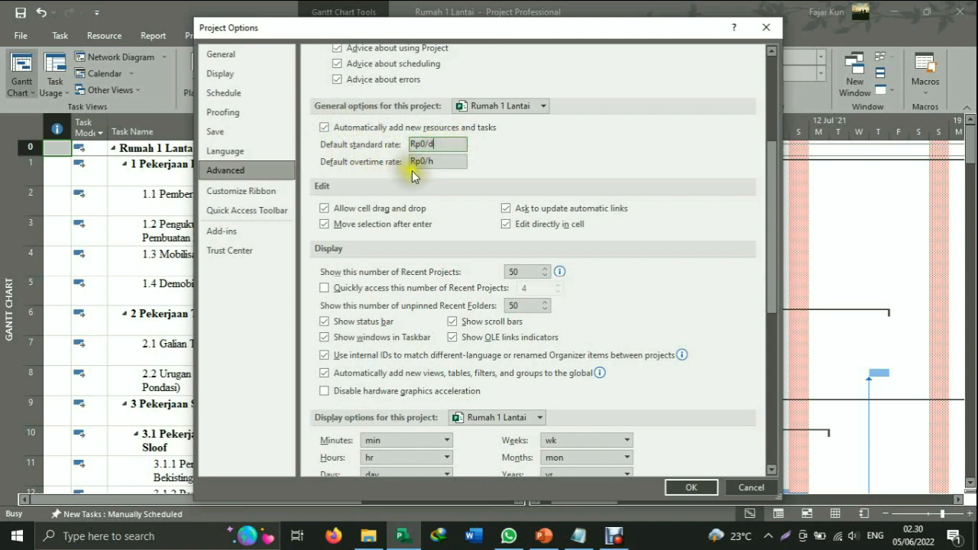
double_click(442, 166)
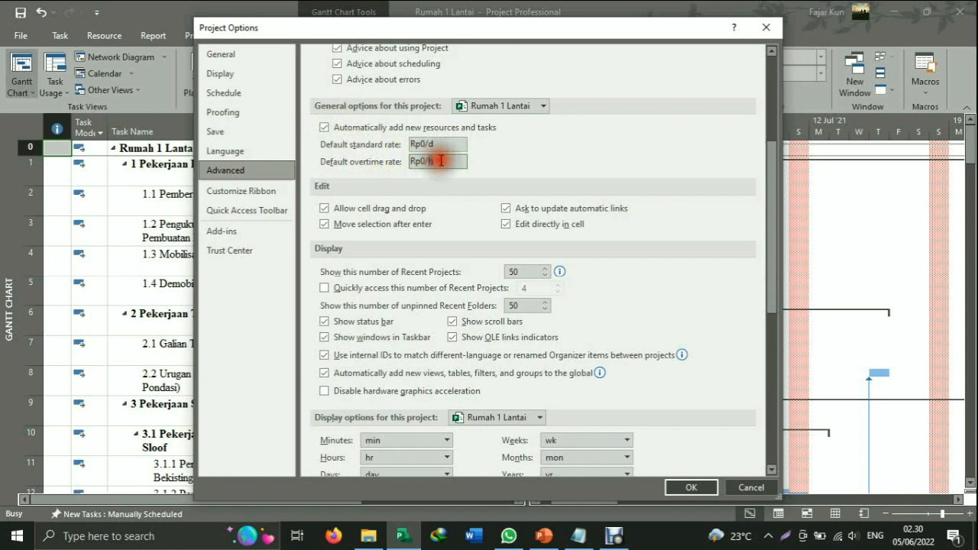
scroll(665, 406, "down", 3)
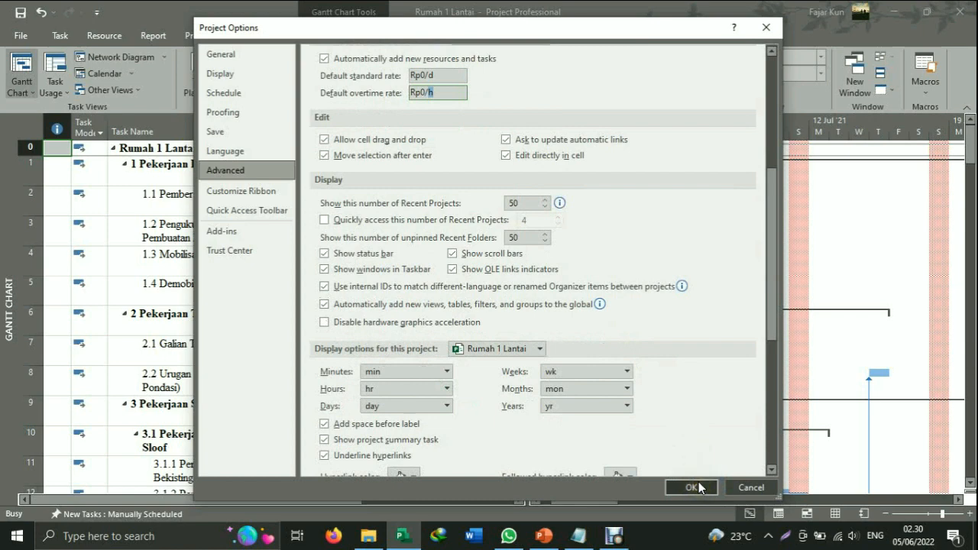
left_click(692, 487)
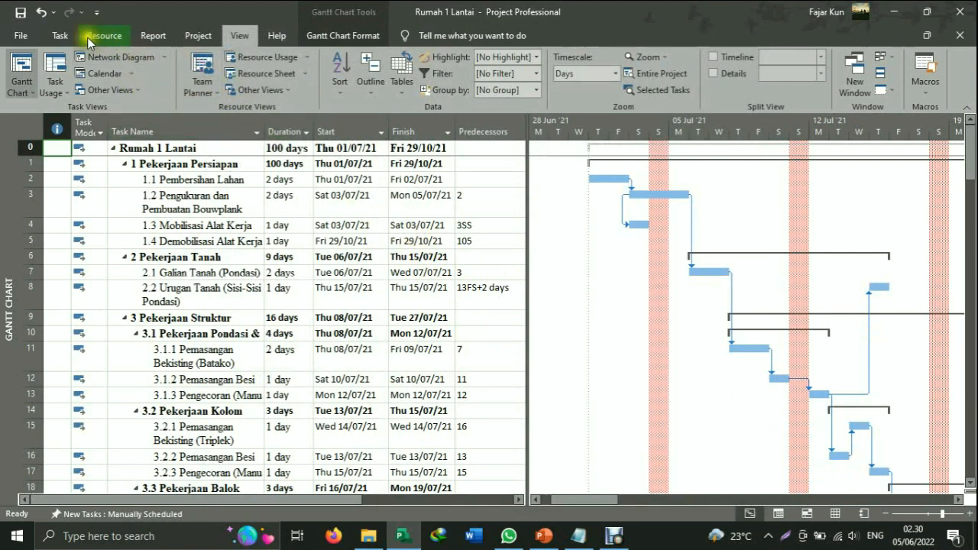
Switch from the Gantt Chart to the Resource Sheet view and back
left_click(61, 38)
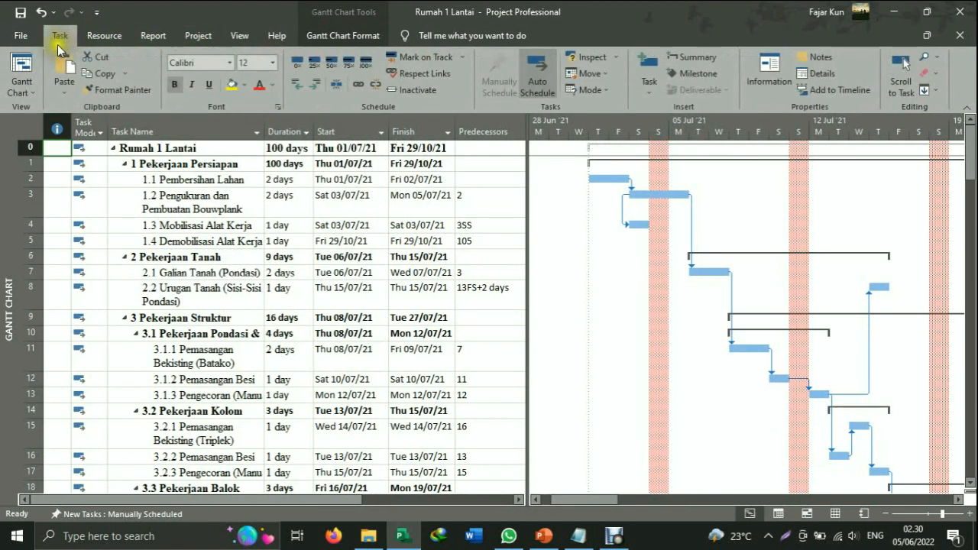
left_click(32, 92)
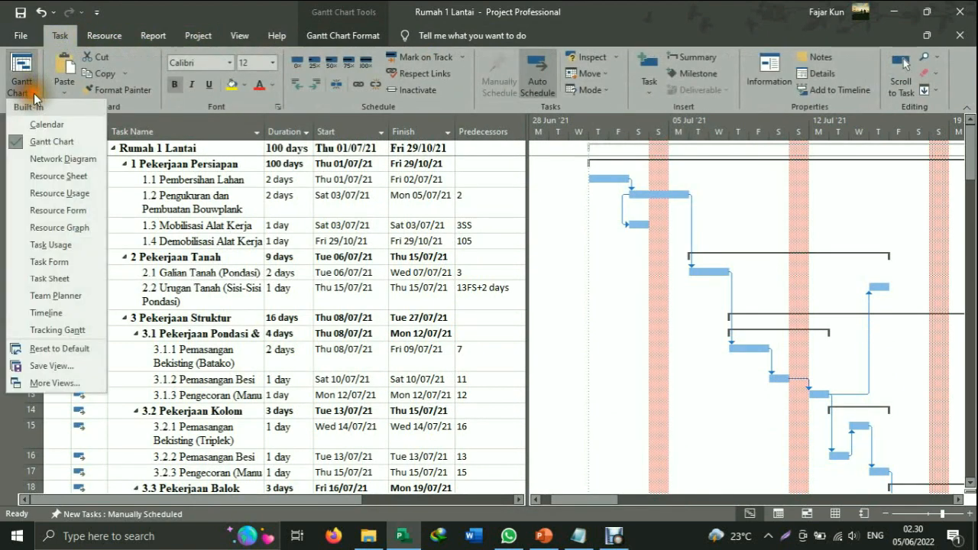
left_click(54, 178)
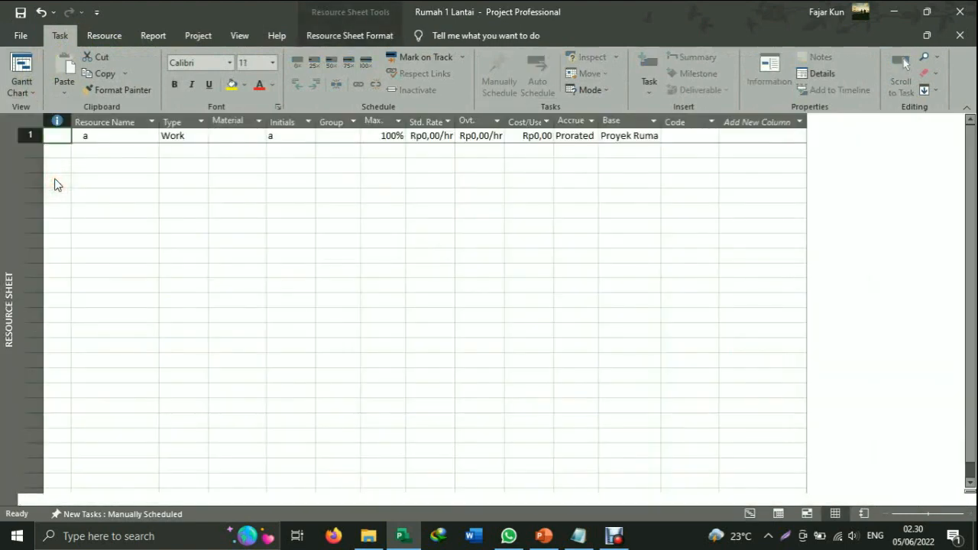
left_click(21, 67)
Show the Resource Sheet and clear the name of resource a in the first row
left_click(243, 36)
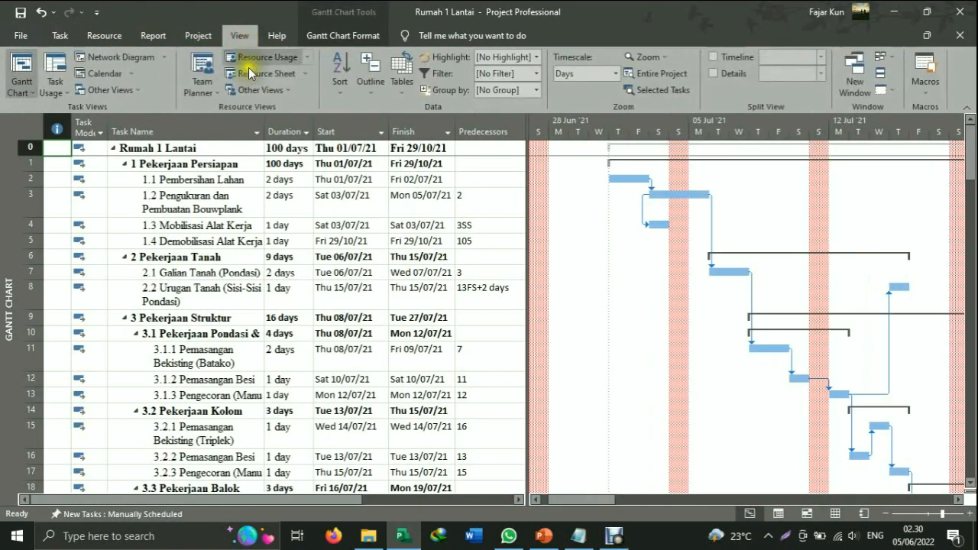
left_click(260, 73)
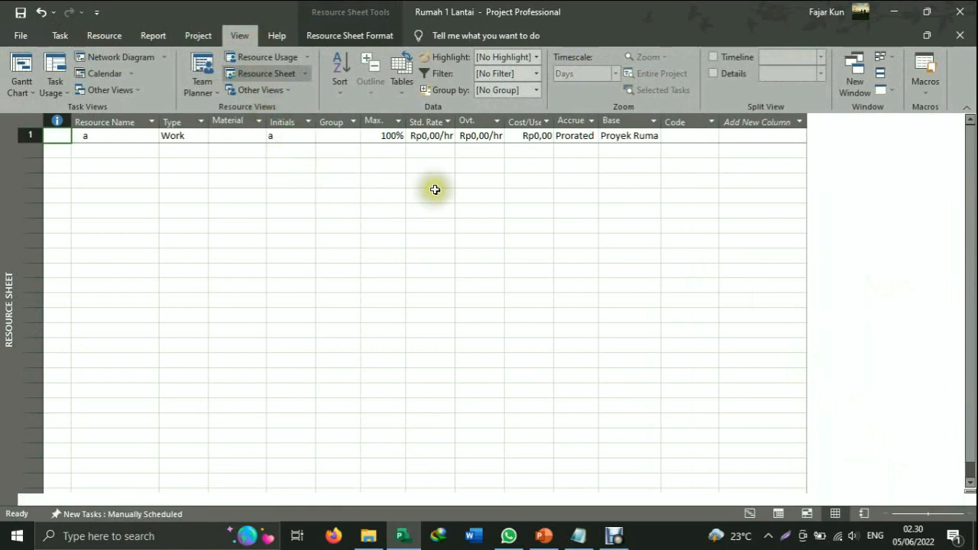
left_click(99, 137)
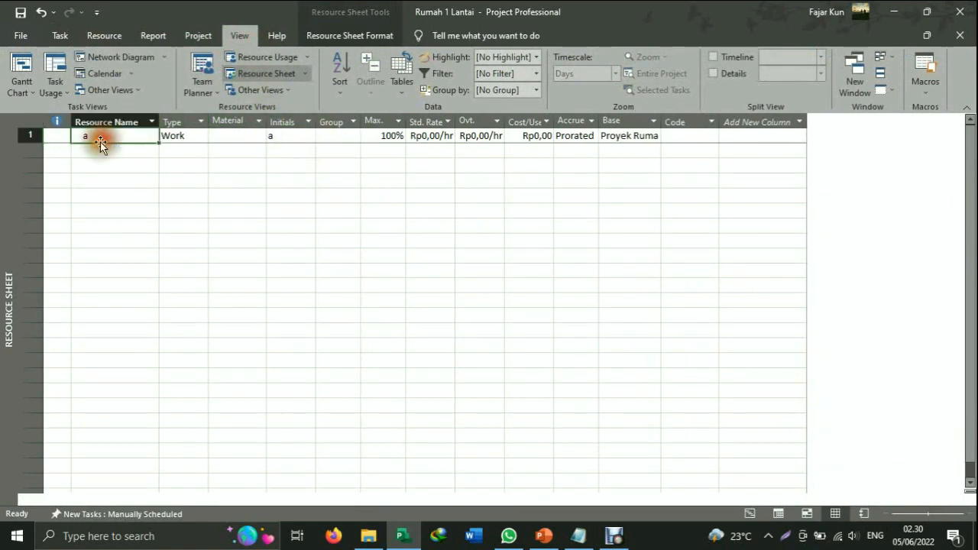
left_click(143, 170)
left_click_drag(130, 135, 668, 144)
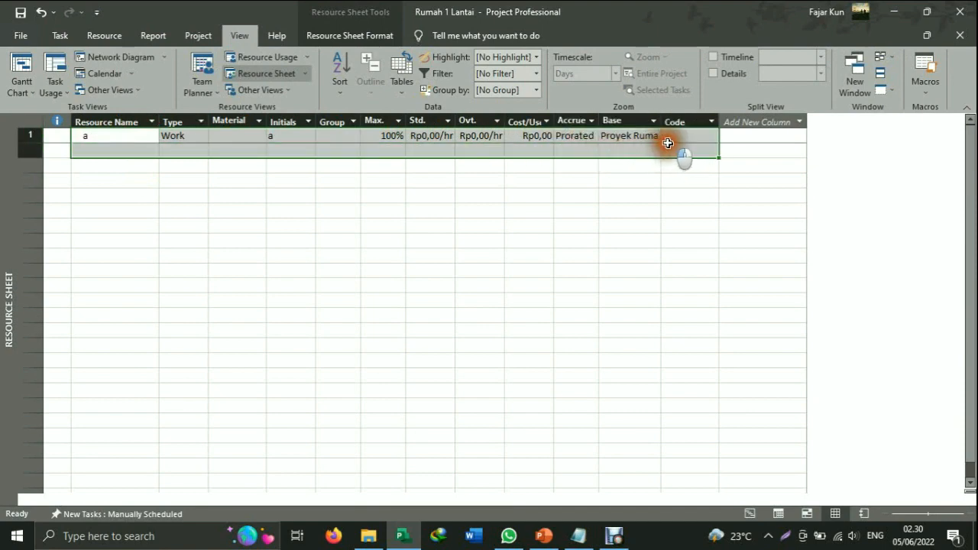
left_click(670, 145)
left_click_drag(129, 136, 643, 123)
key("Delete")
Try to clear the remaining cell values of the unnamed resource by selecting its cells
left_click(597, 212)
left_click_drag(141, 136, 613, 130)
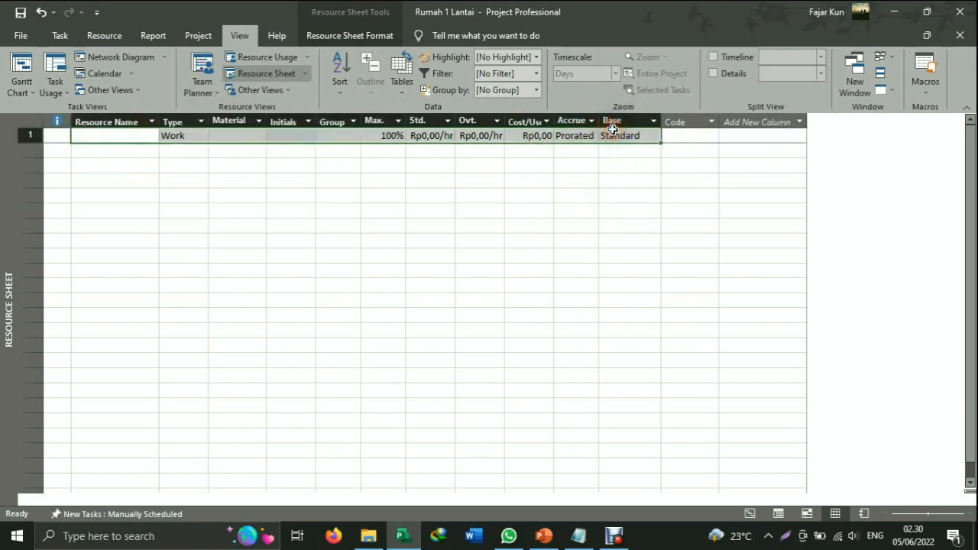
left_click(493, 162)
left_click_drag(153, 268, 643, 119)
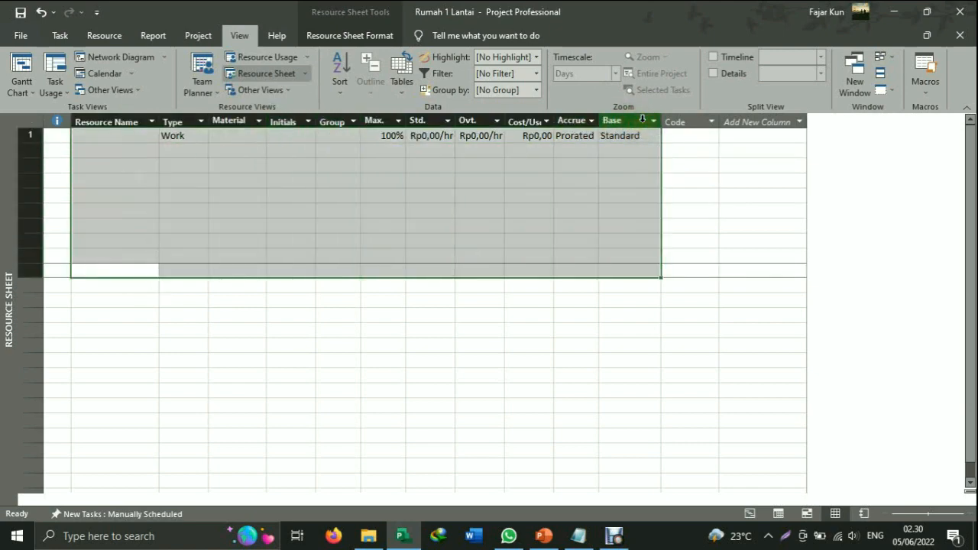
key("BackSpace")
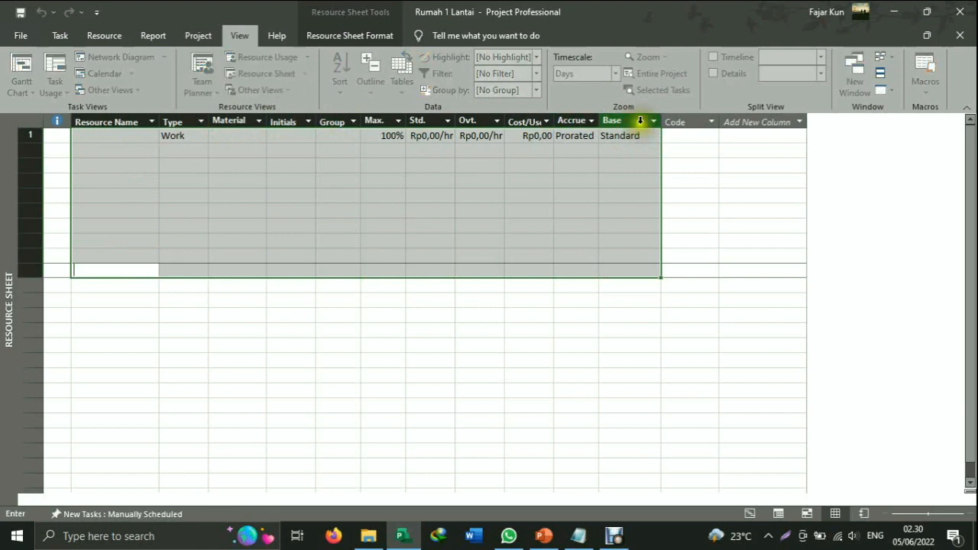
left_click_drag(626, 166, 617, 188)
Delete the entire unnamed resource row from the Resource Sheet
left_click_drag(28, 133, 119, 297)
key("Delete")
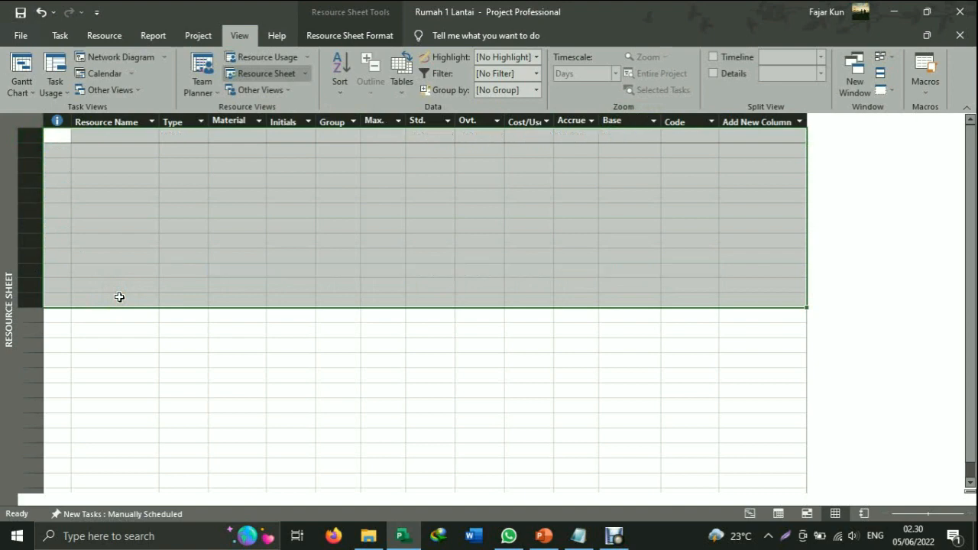
left_click(178, 255)
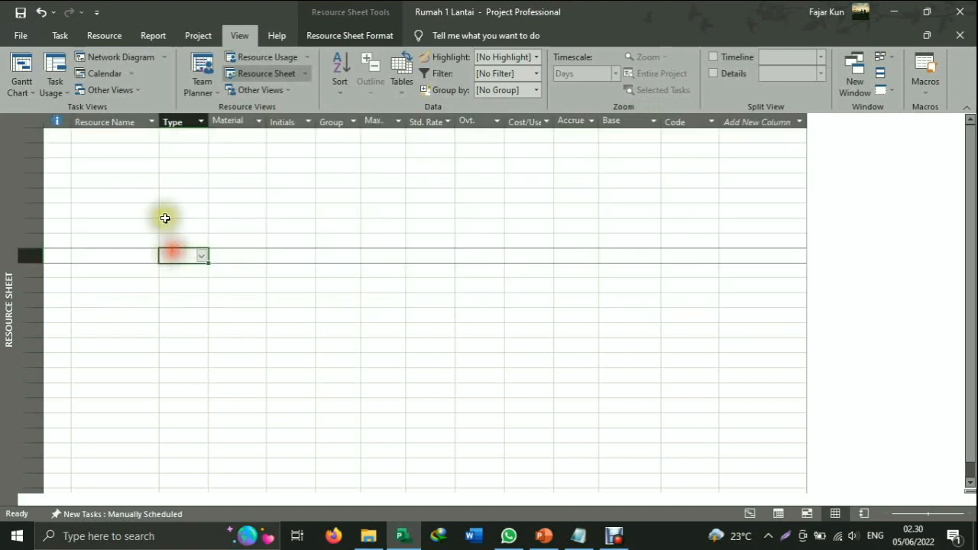
Enter four resources named a, b, c and d in the first four rows of the Resource Sheet
left_click(121, 137)
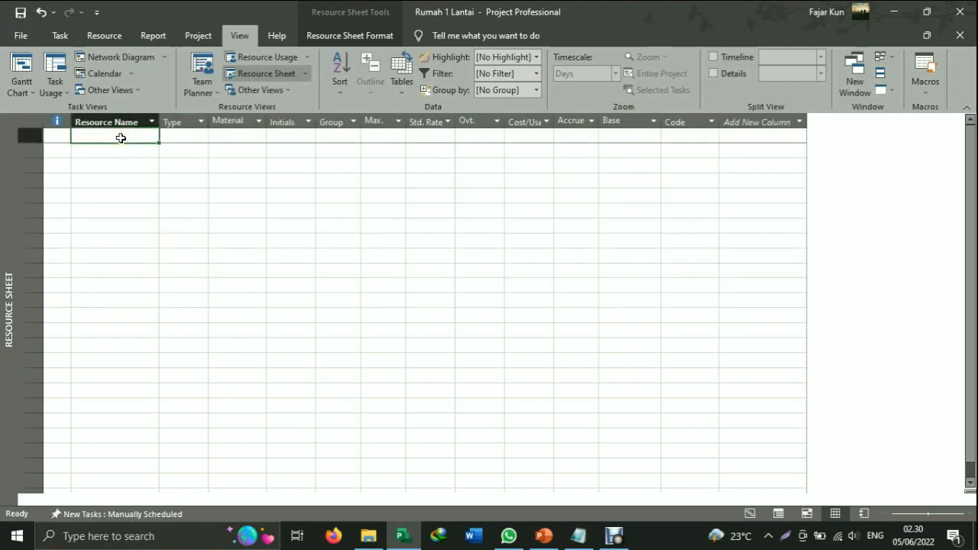
type("a")
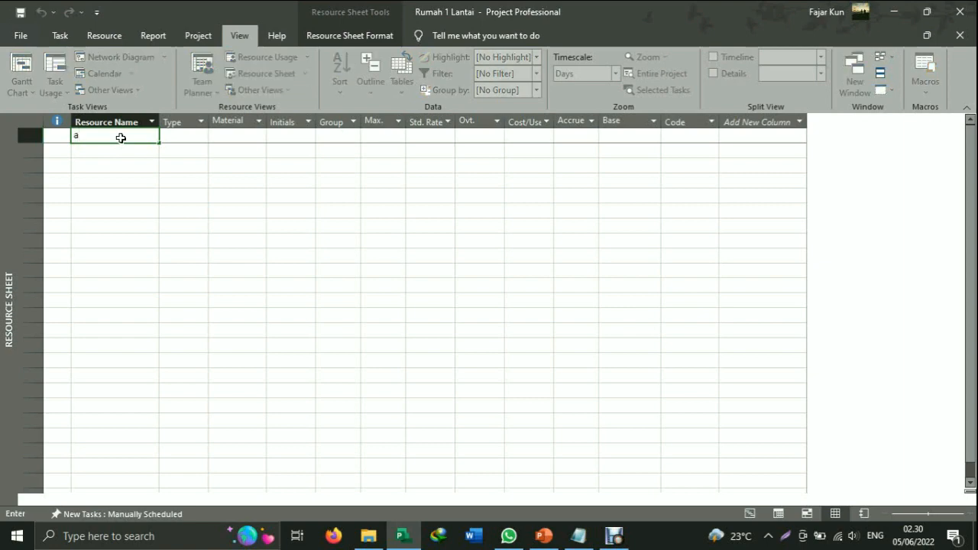
key("Return")
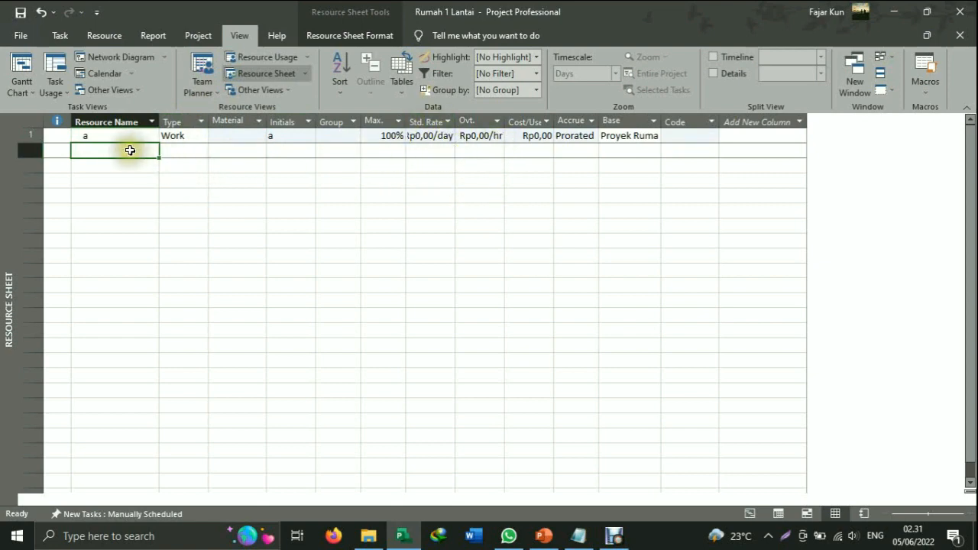
type("b")
key("Return")
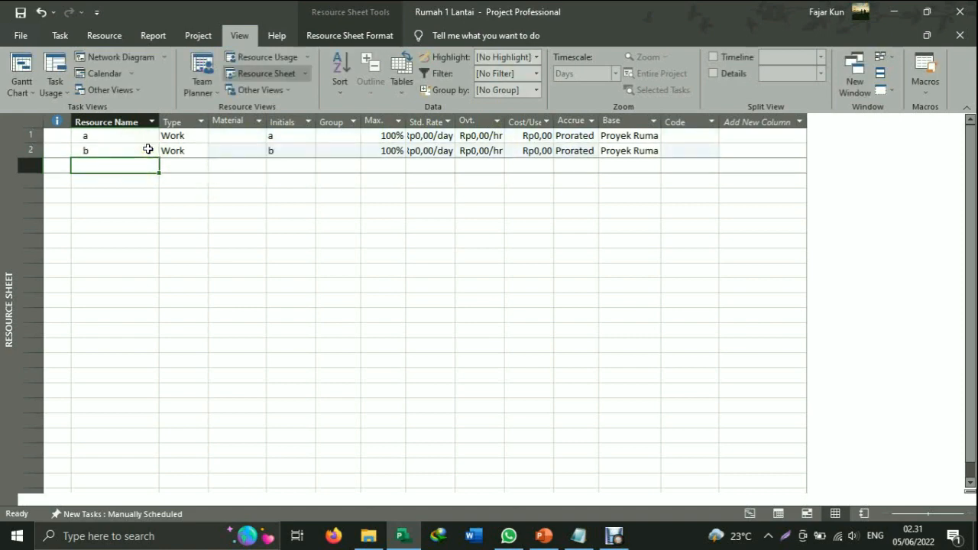
type("c")
key("Return")
type("d")
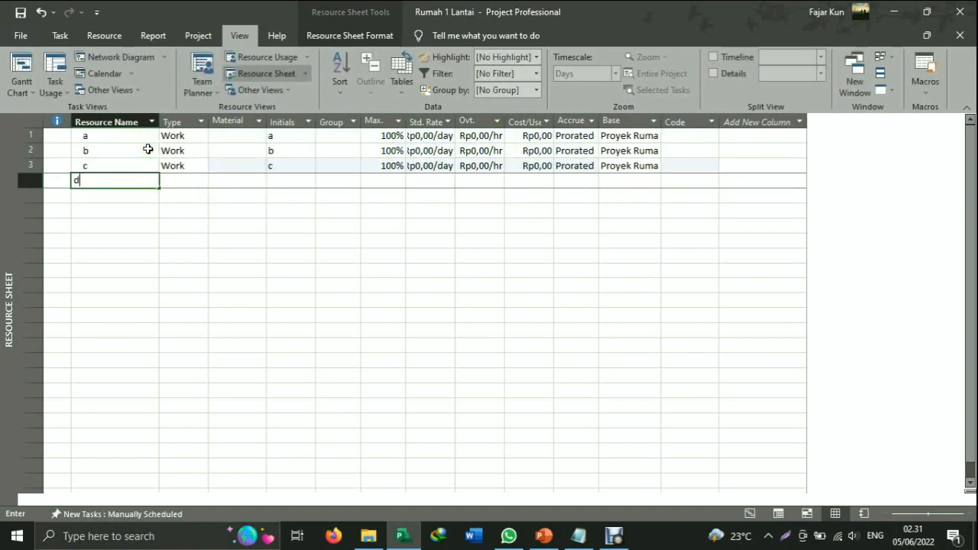
key("Return")
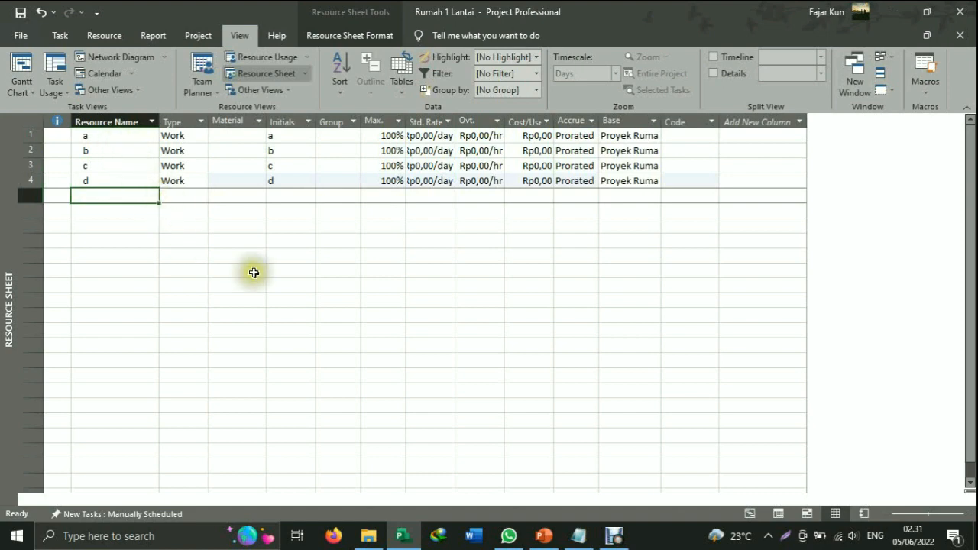
left_click(233, 221)
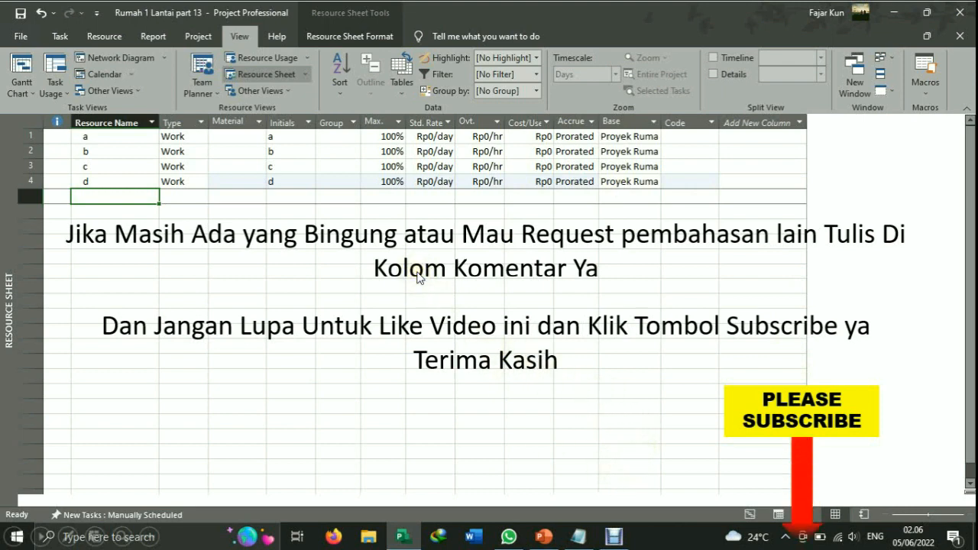
left_click(621, 325)
left_click(612, 314)
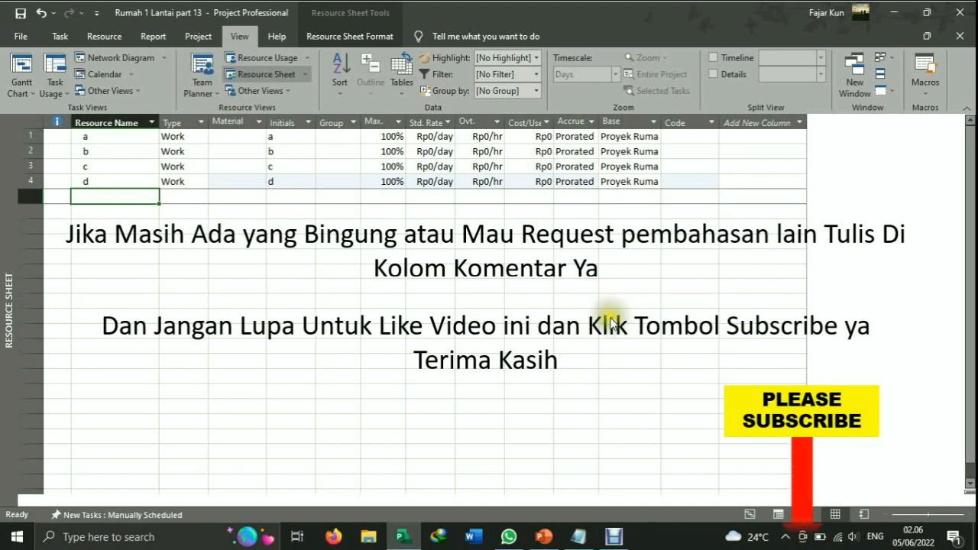
left_click(361, 339)
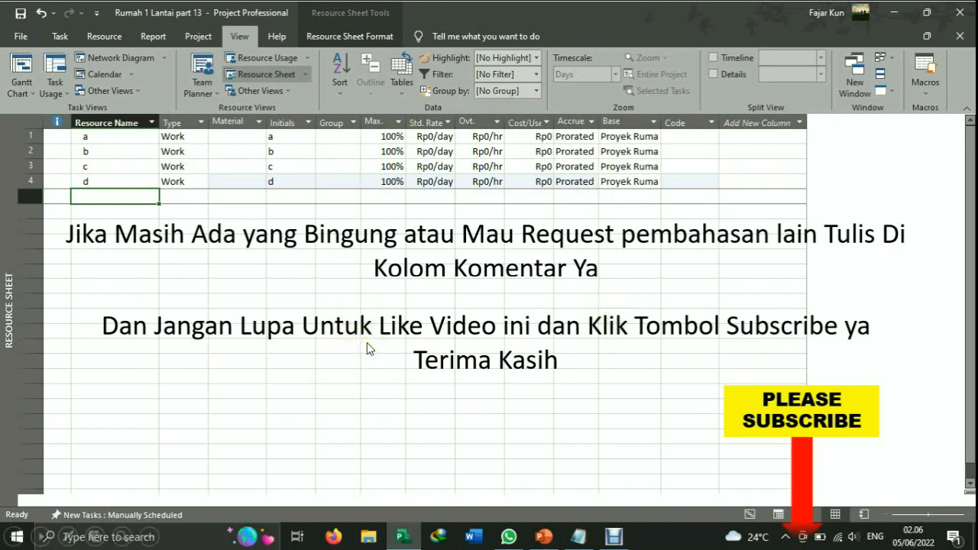